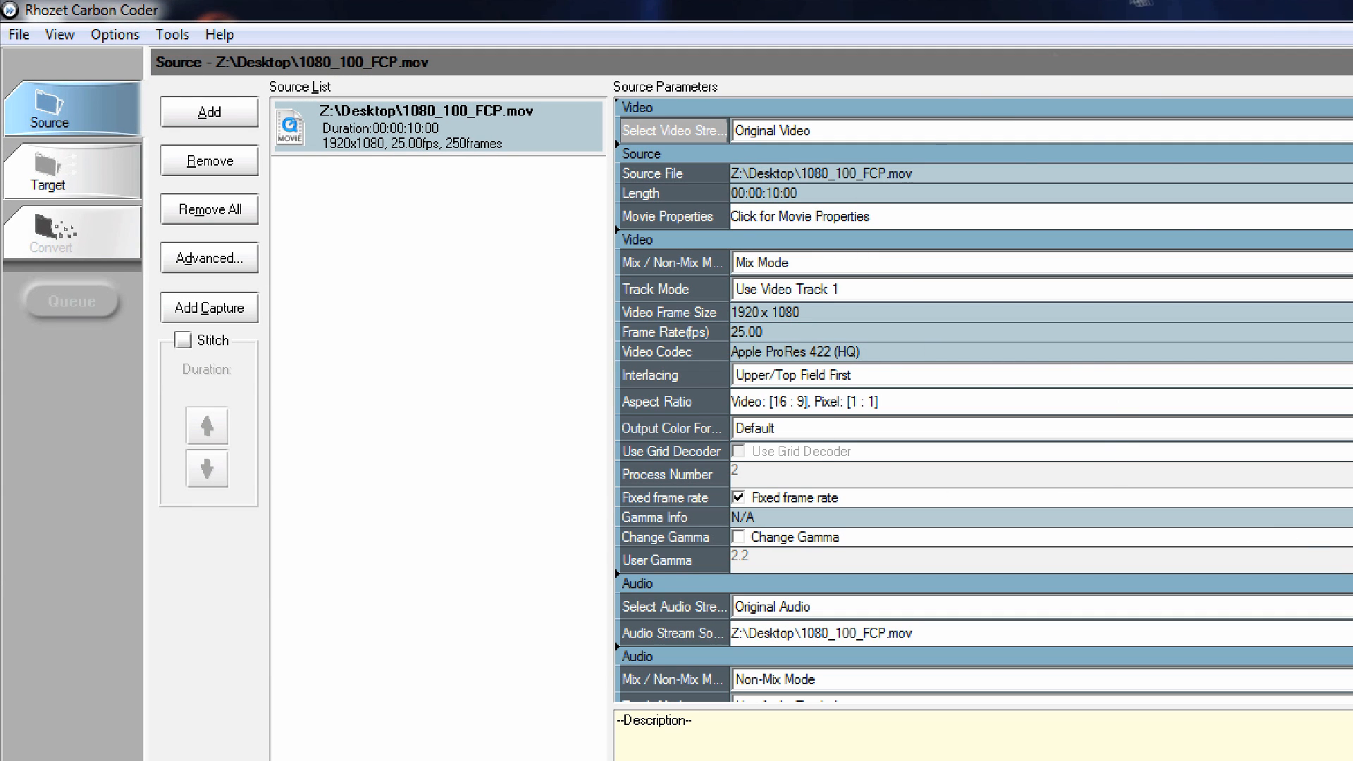
Preview the 1080_100_FCP.mov source clip in its advanced setup, and return to the source list.
left_click(489, 129)
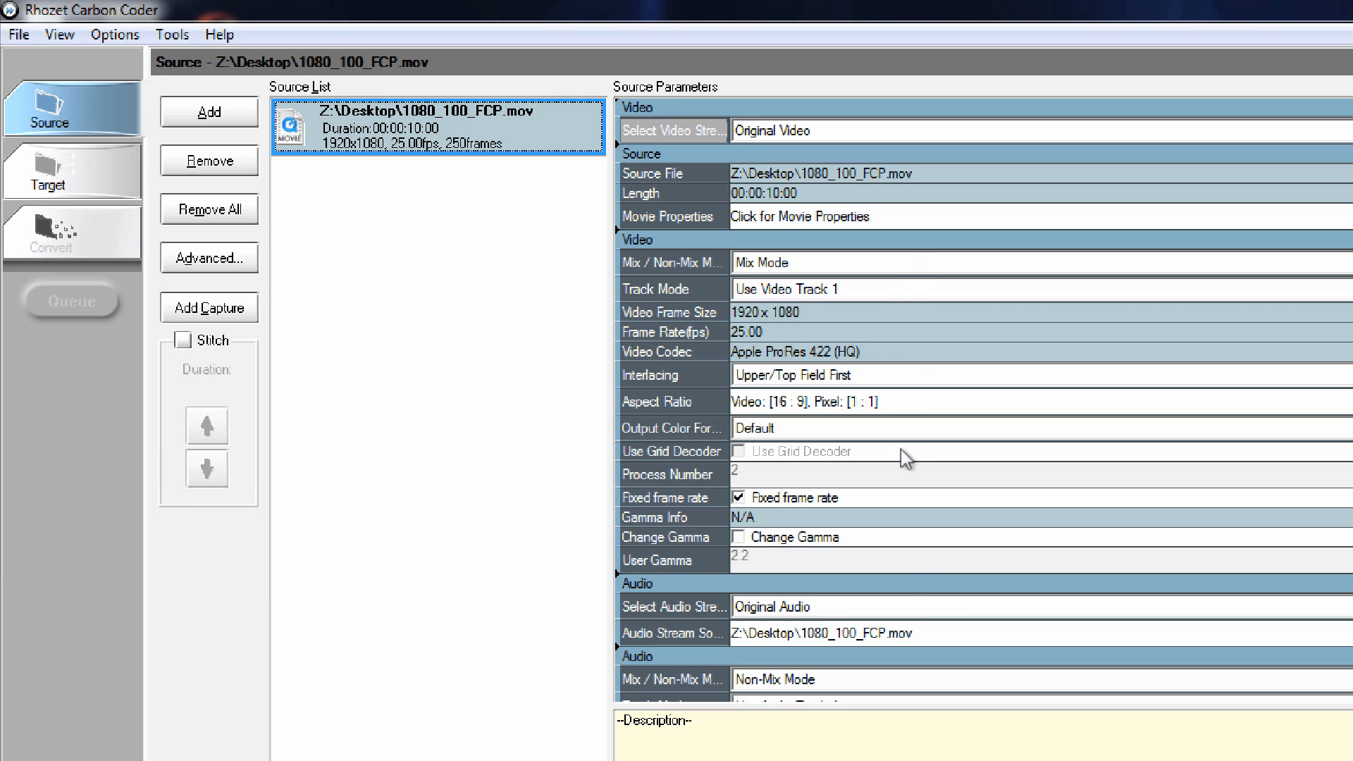
double_click(451, 150)
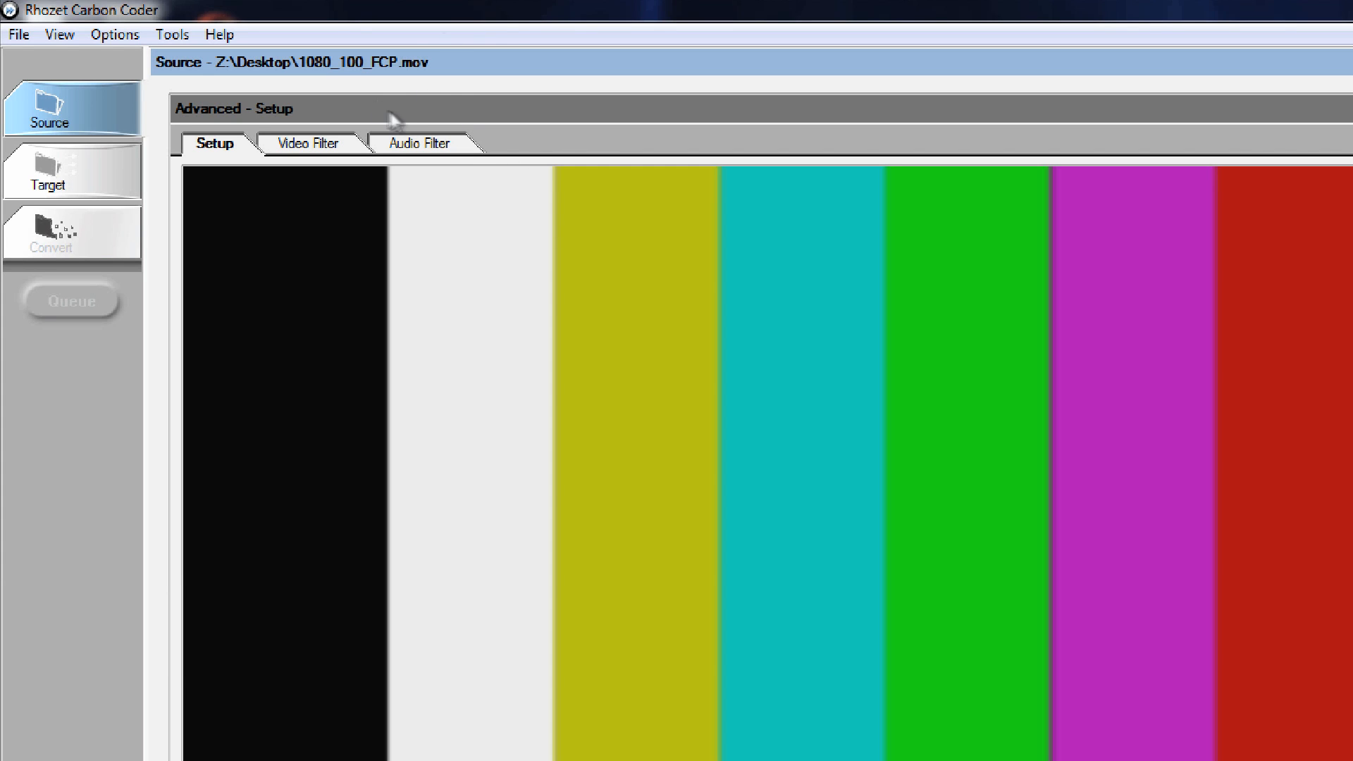
left_click(58, 103)
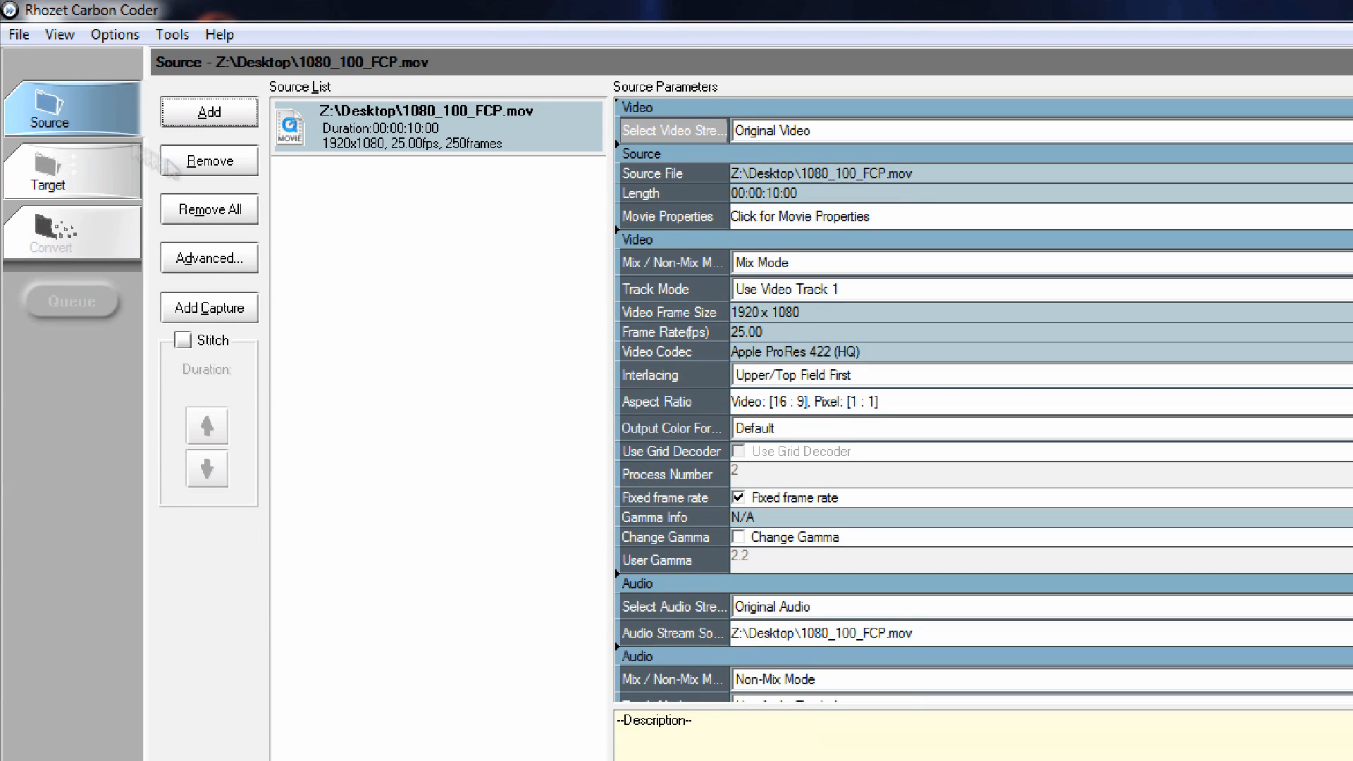
left_click(385, 149)
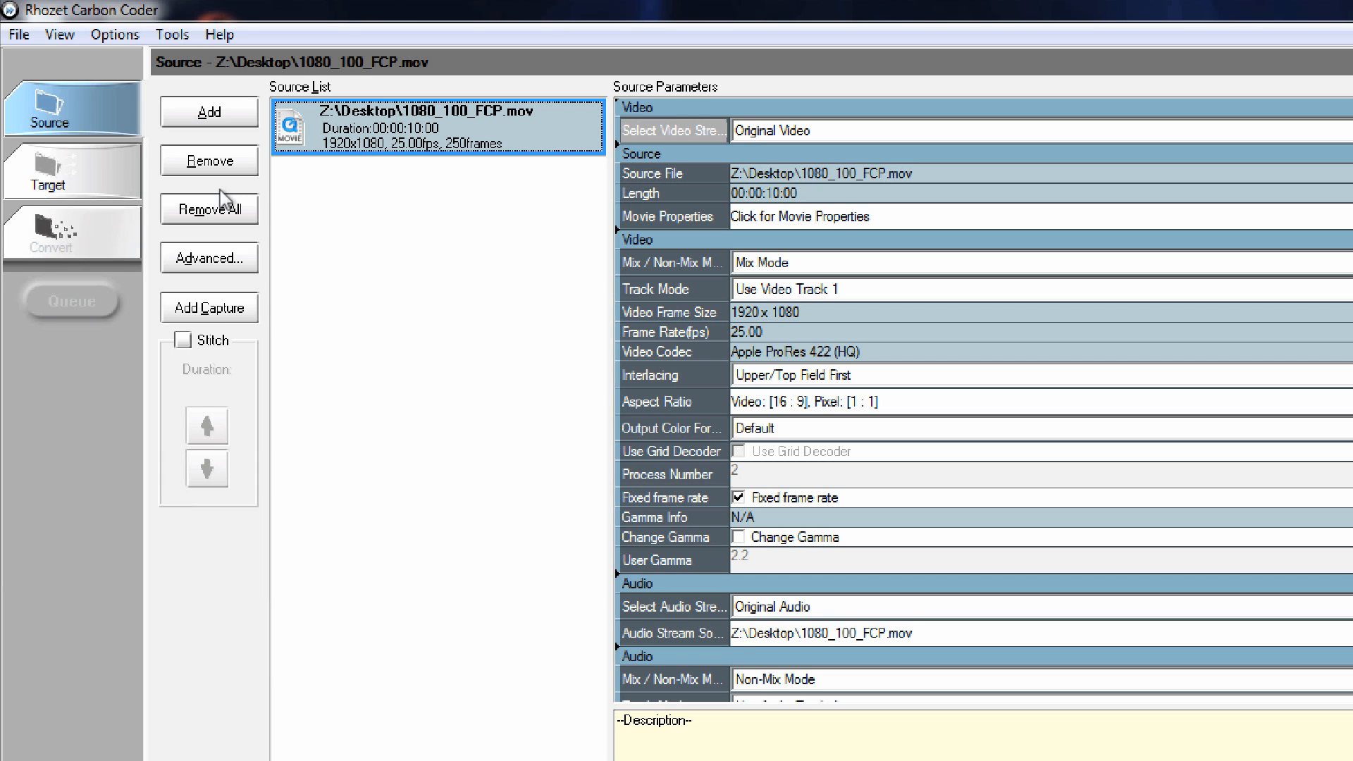
Add a target using the system preset [Legacy] MPEG-2 Exporter v1.
left_click(73, 172)
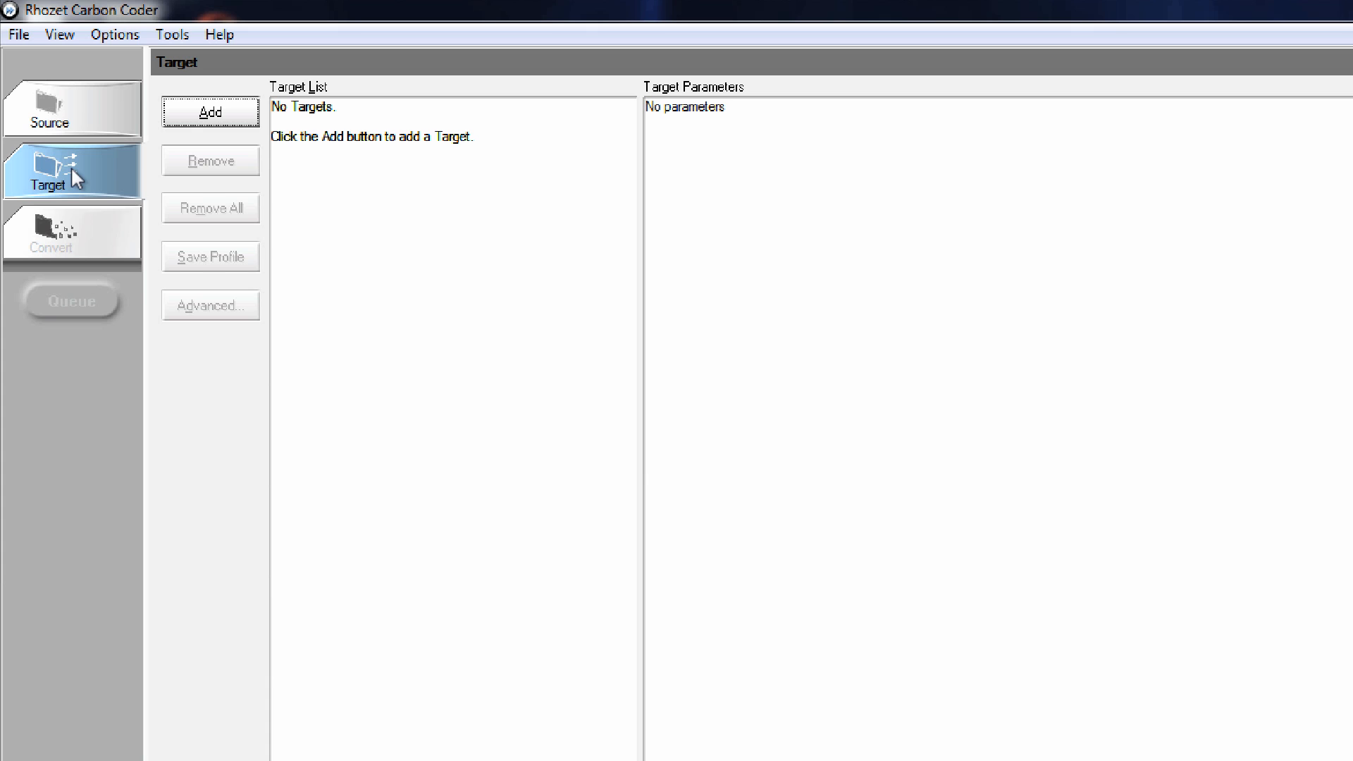
left_click(224, 120)
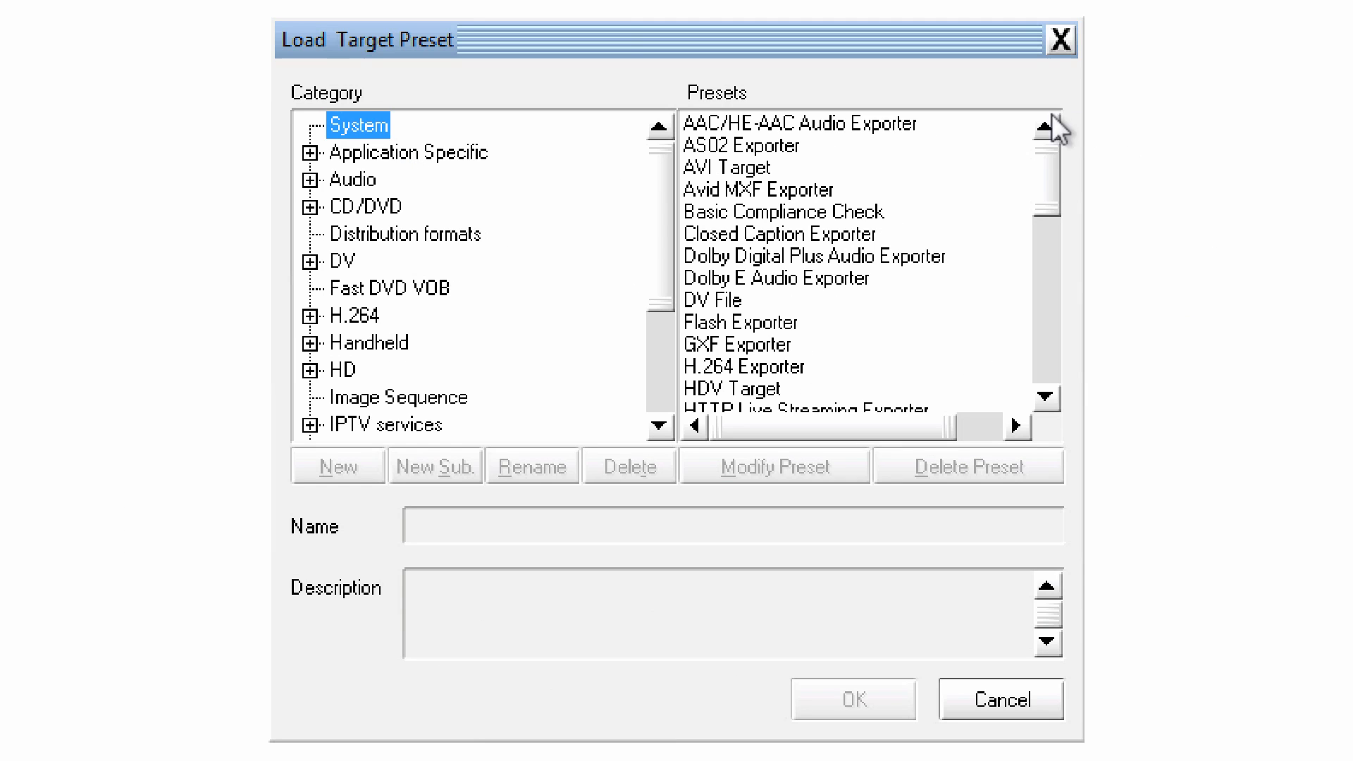
left_click_drag(1042, 166, 1042, 233)
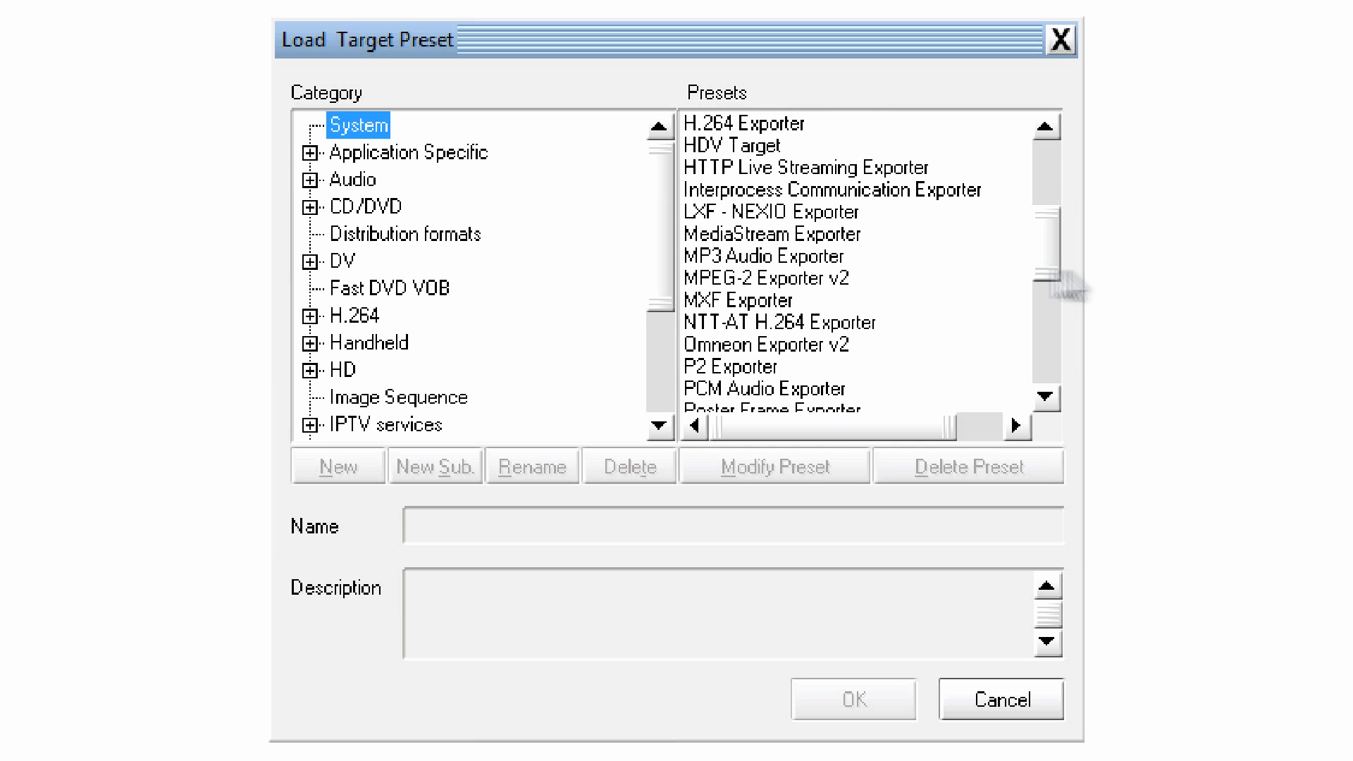
left_click(811, 277)
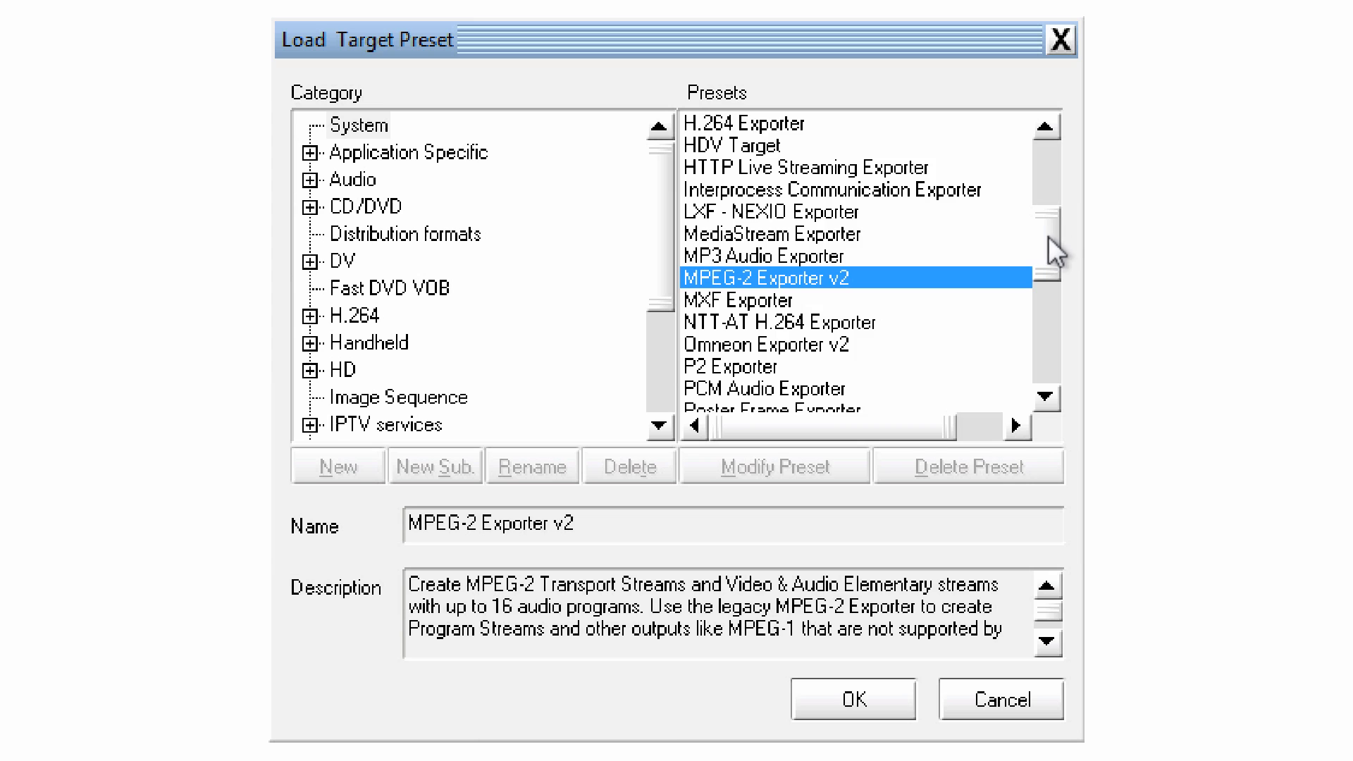
left_click_drag(1049, 237, 1048, 253)
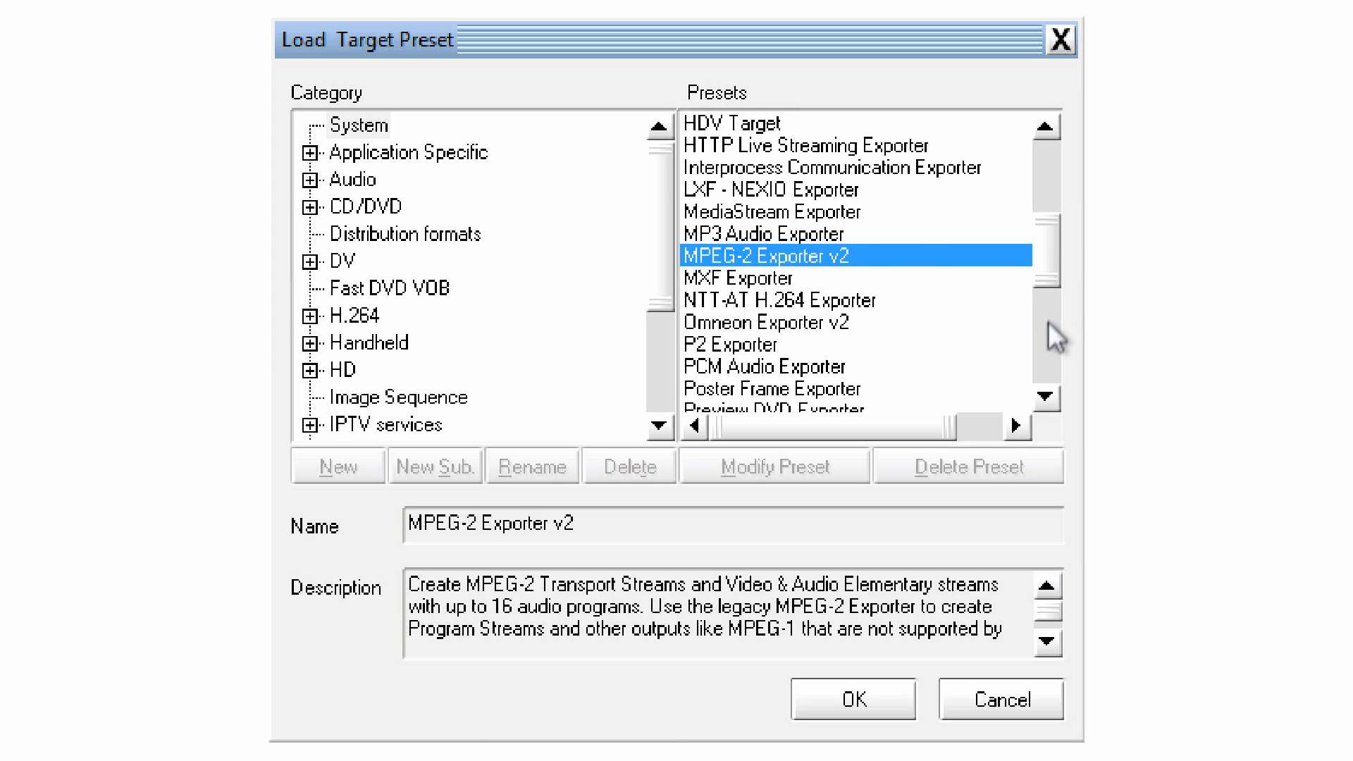
left_click_drag(1055, 266, 1046, 403)
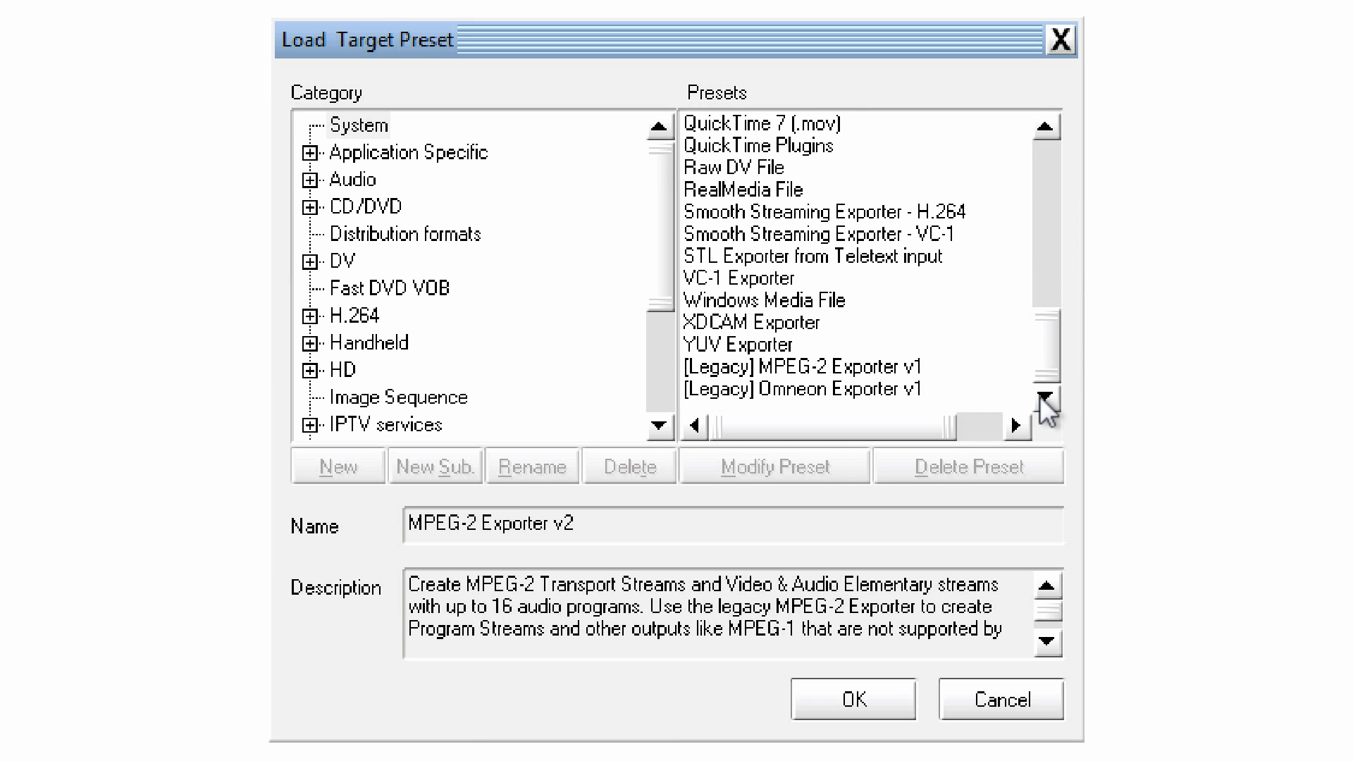
left_click(903, 367)
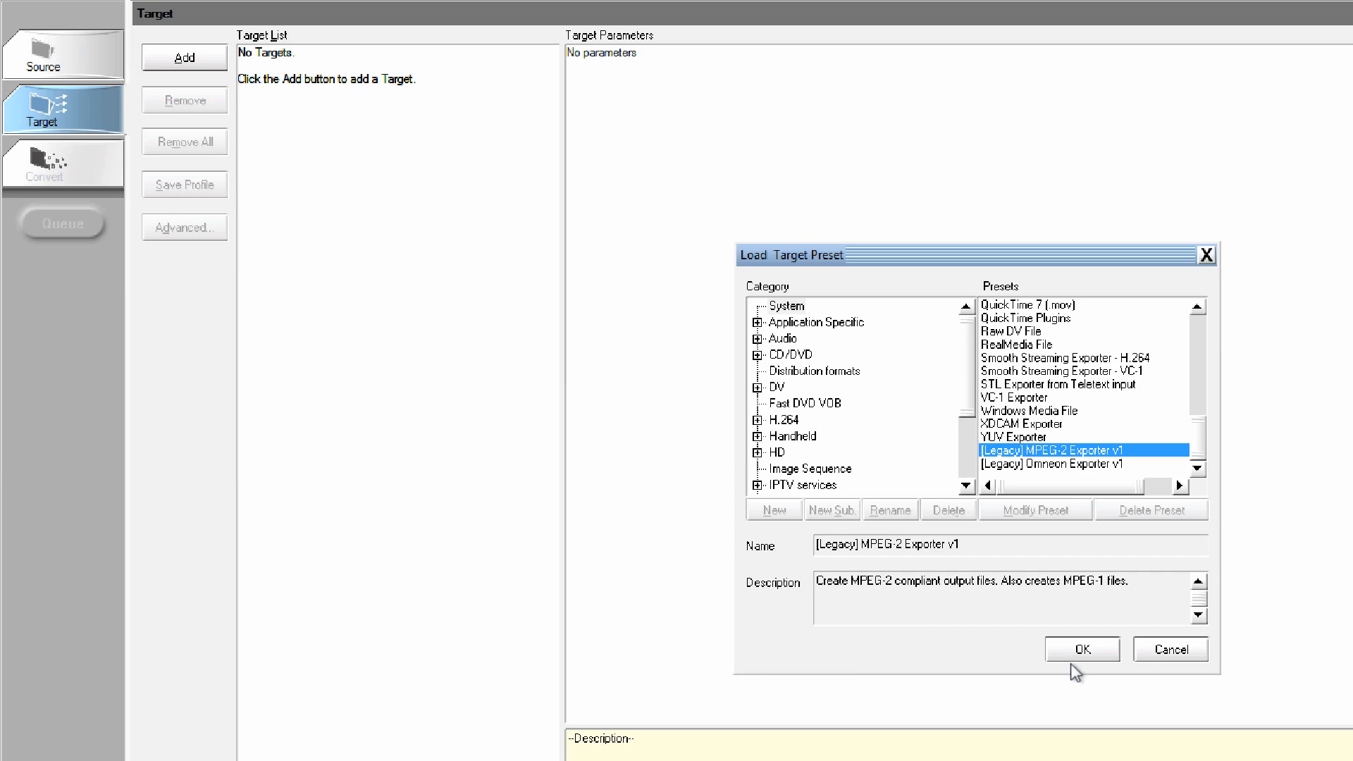
left_click(1082, 649)
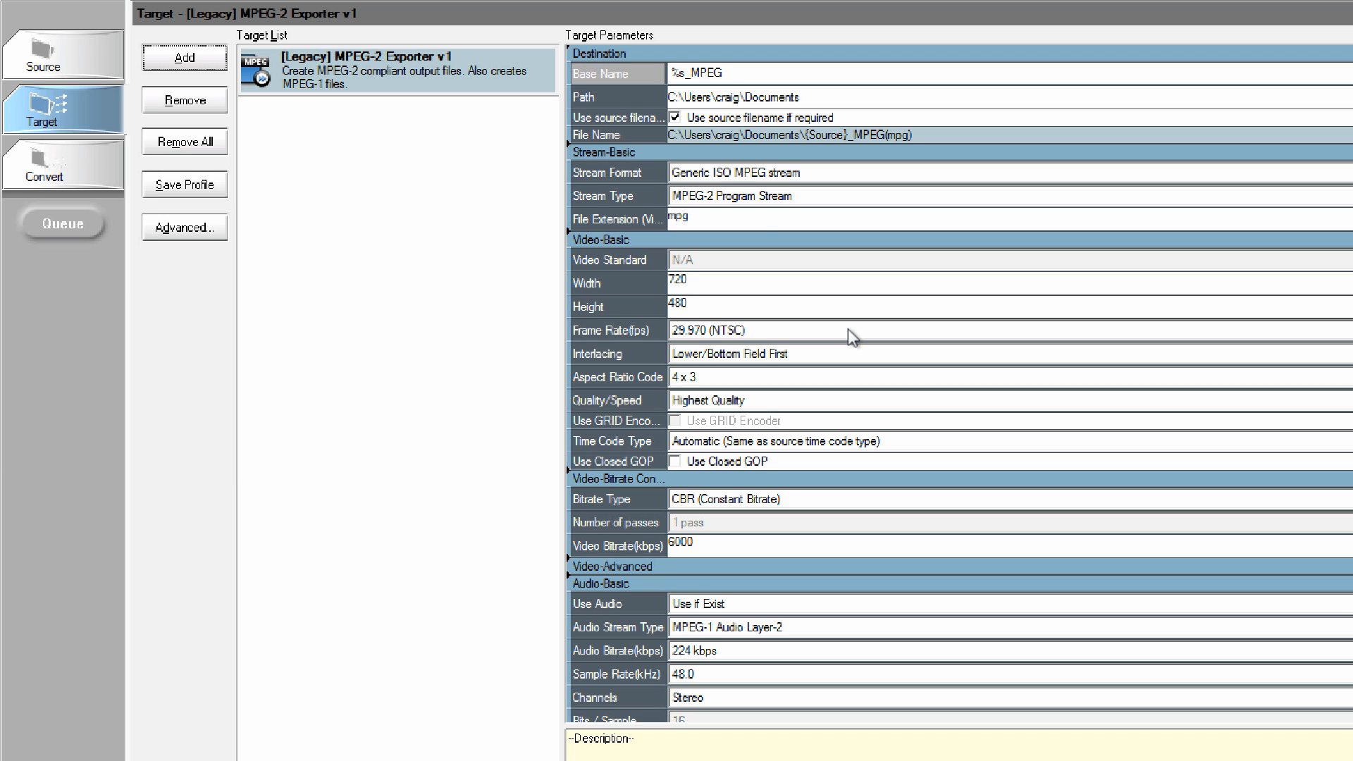
Shorten the target's base name to %s, without the _MPEG suffix.
left_click(754, 73)
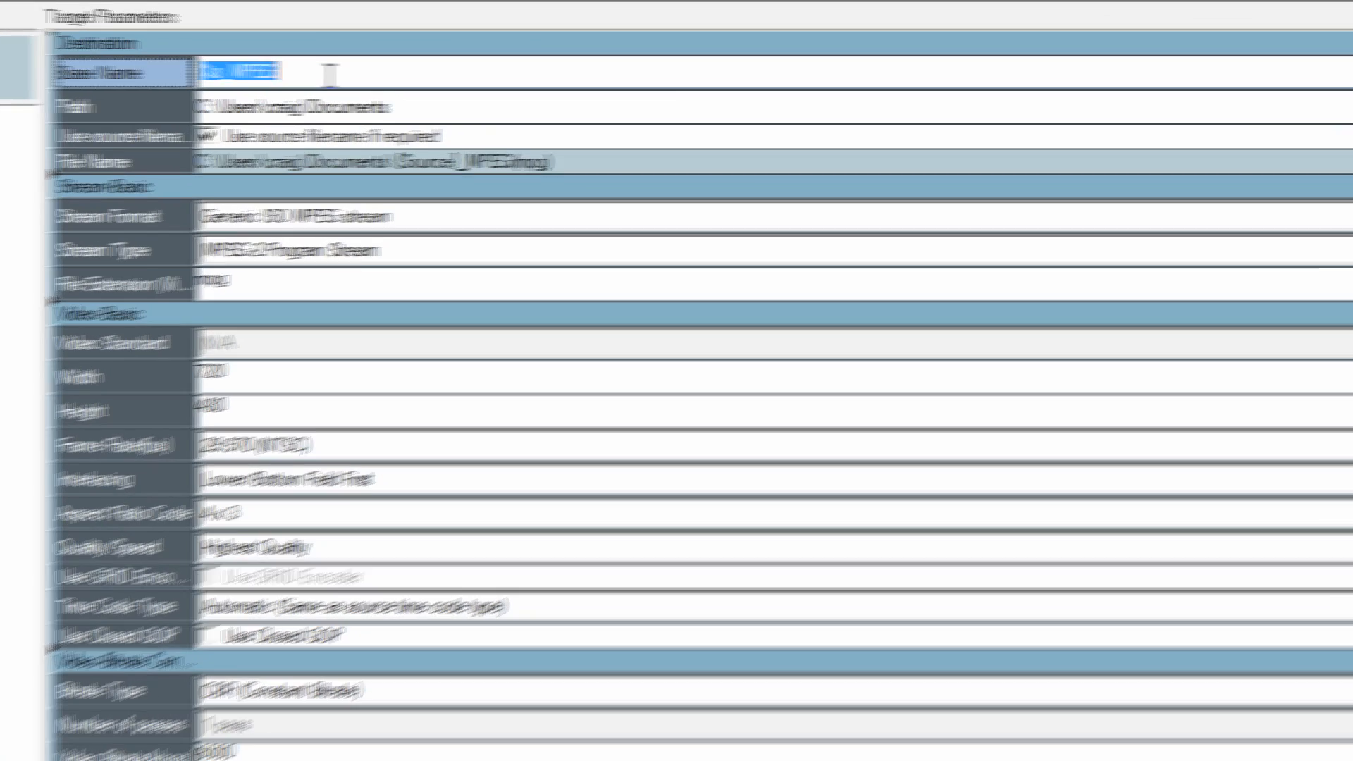
left_click(294, 71)
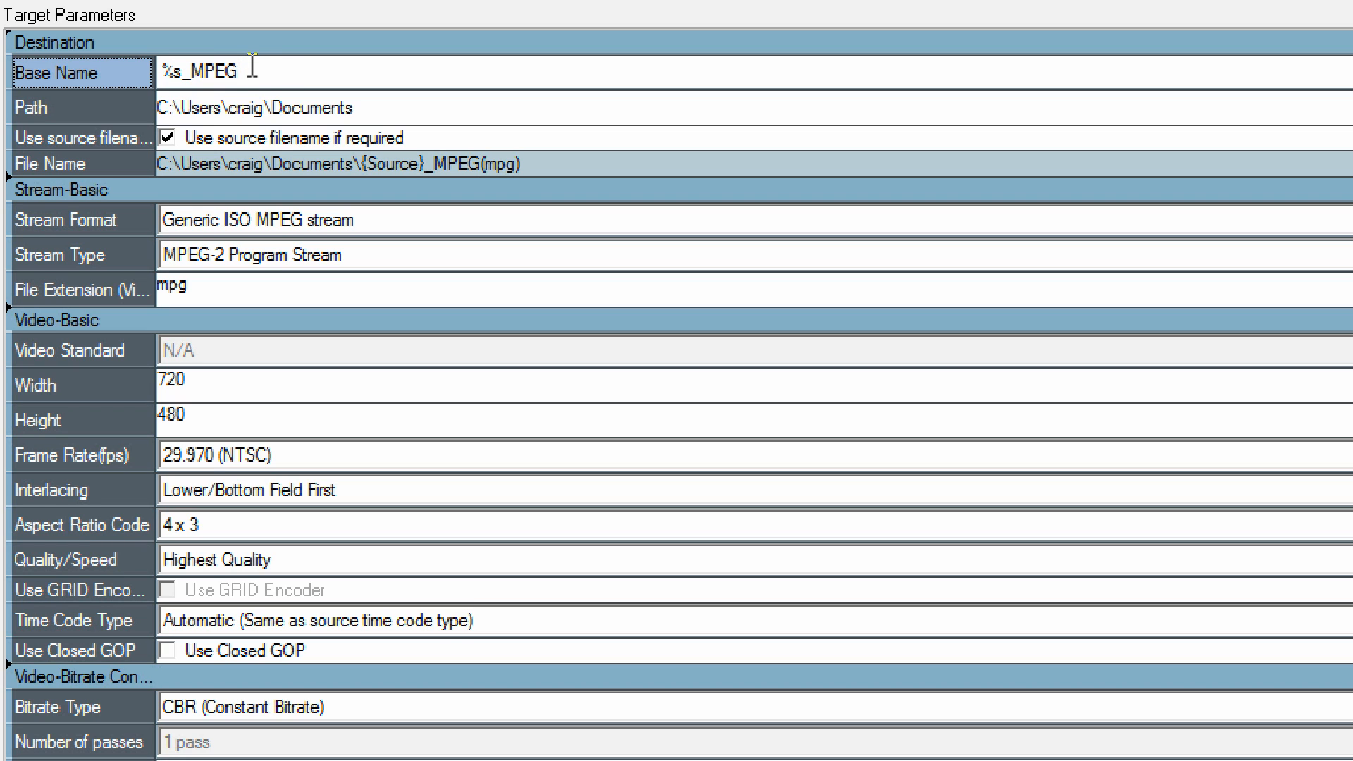
key("BackSpace")
key("BackSpace")
key("BackSpace")
key("BackSpace")
key("BackSpace")
key("BackSpace")
type("s")
Set the target's output path to the Desktop folder.
left_click(1352, 108)
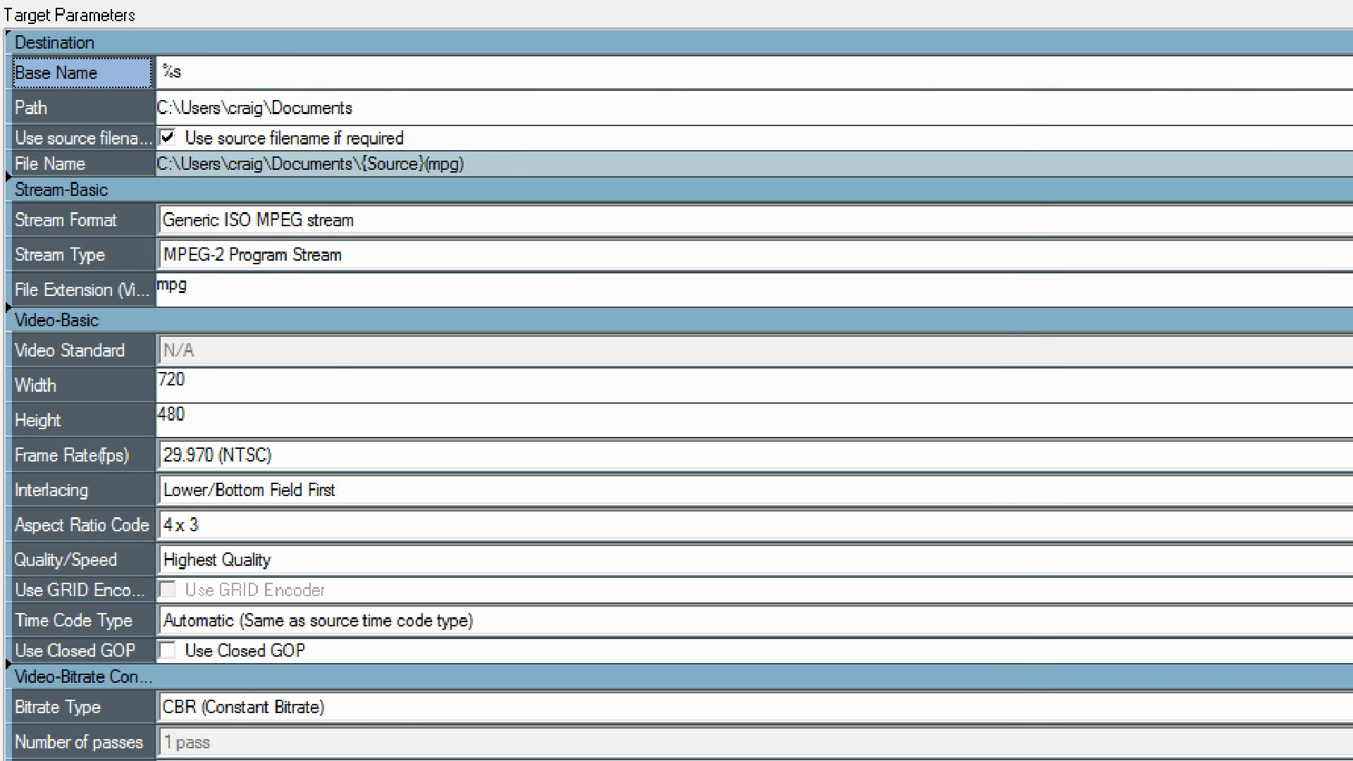
left_click(337, 208)
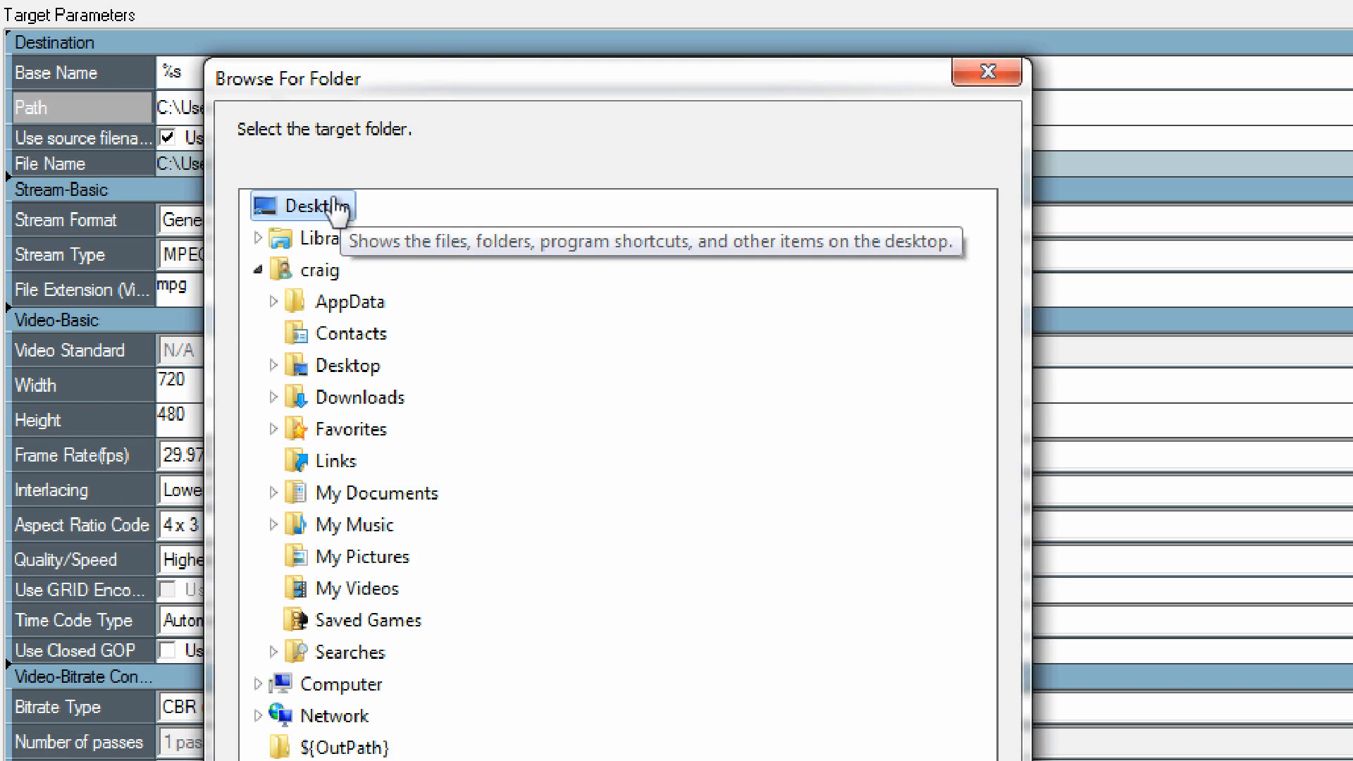
key("Return")
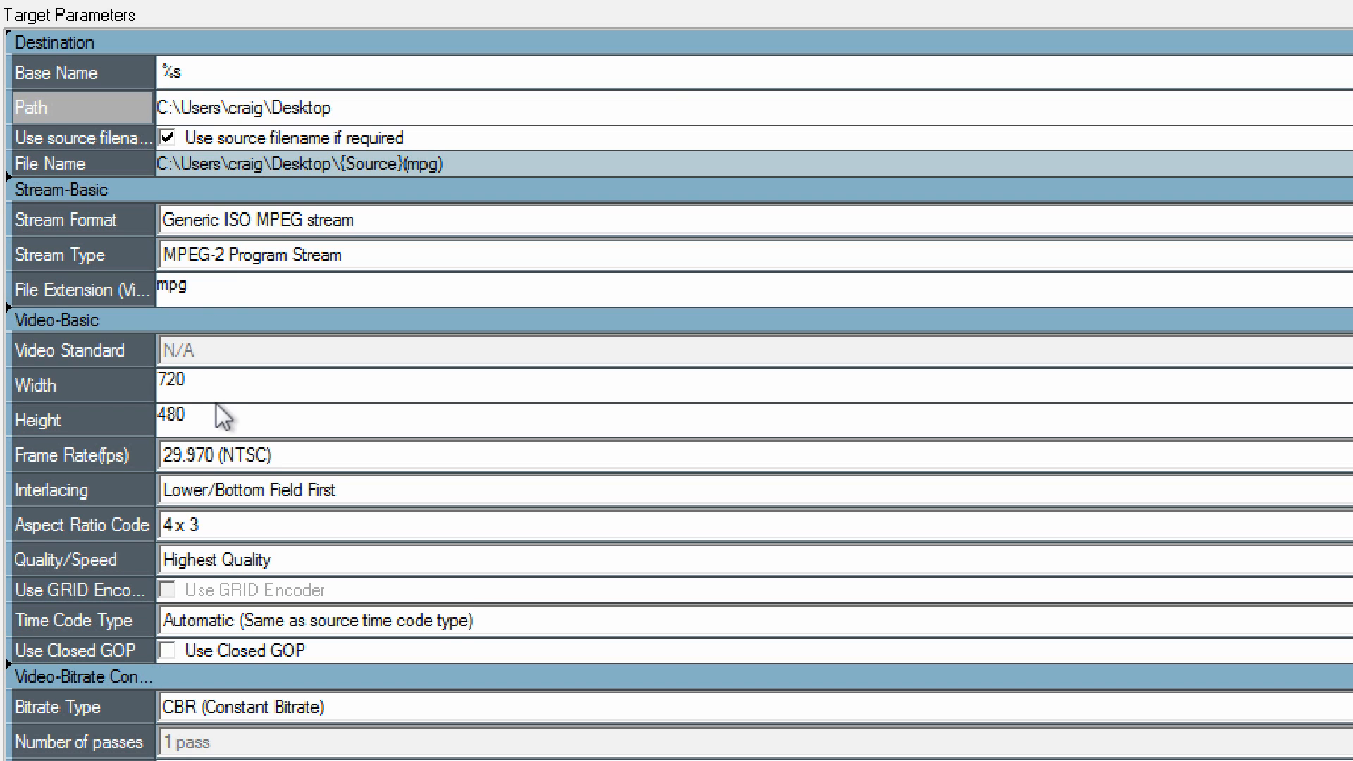
Set the target's video height to 576.
left_click(159, 419)
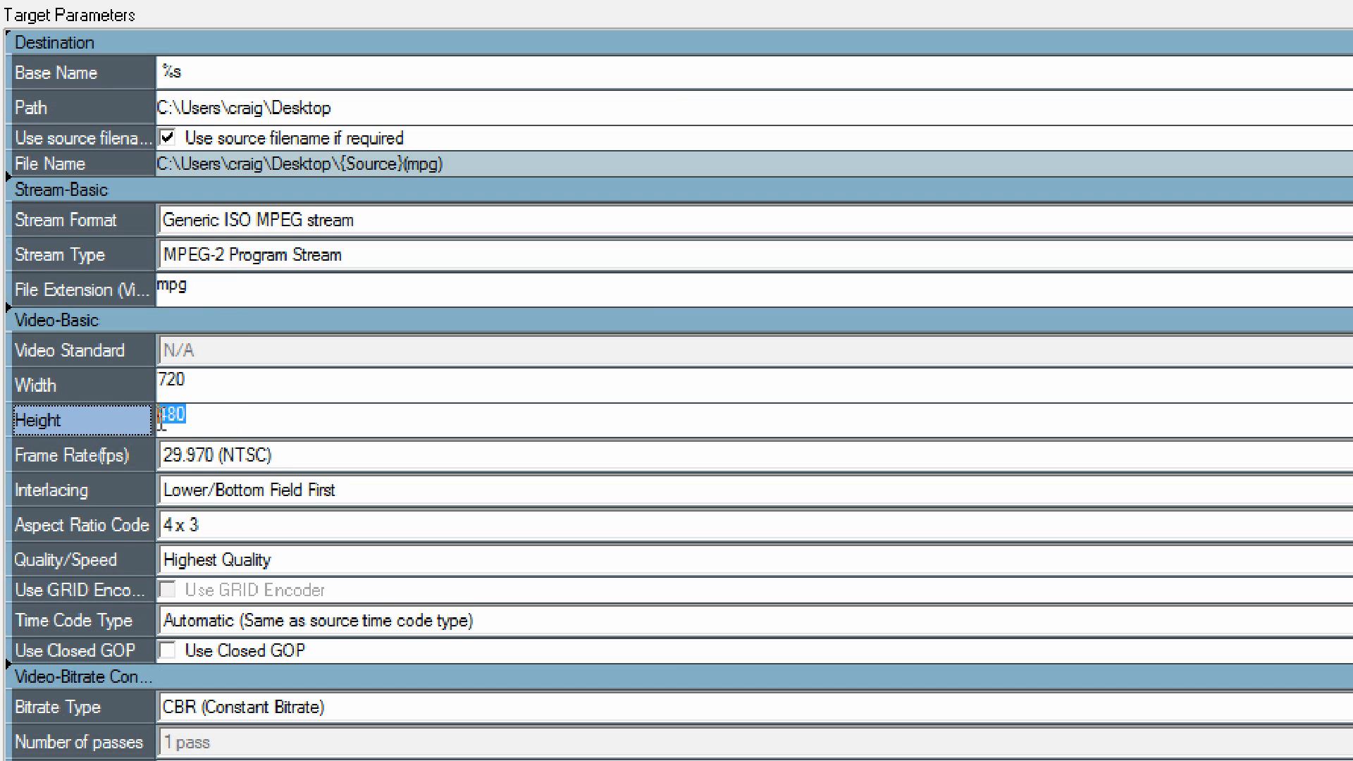
type("576")
key("Tab")
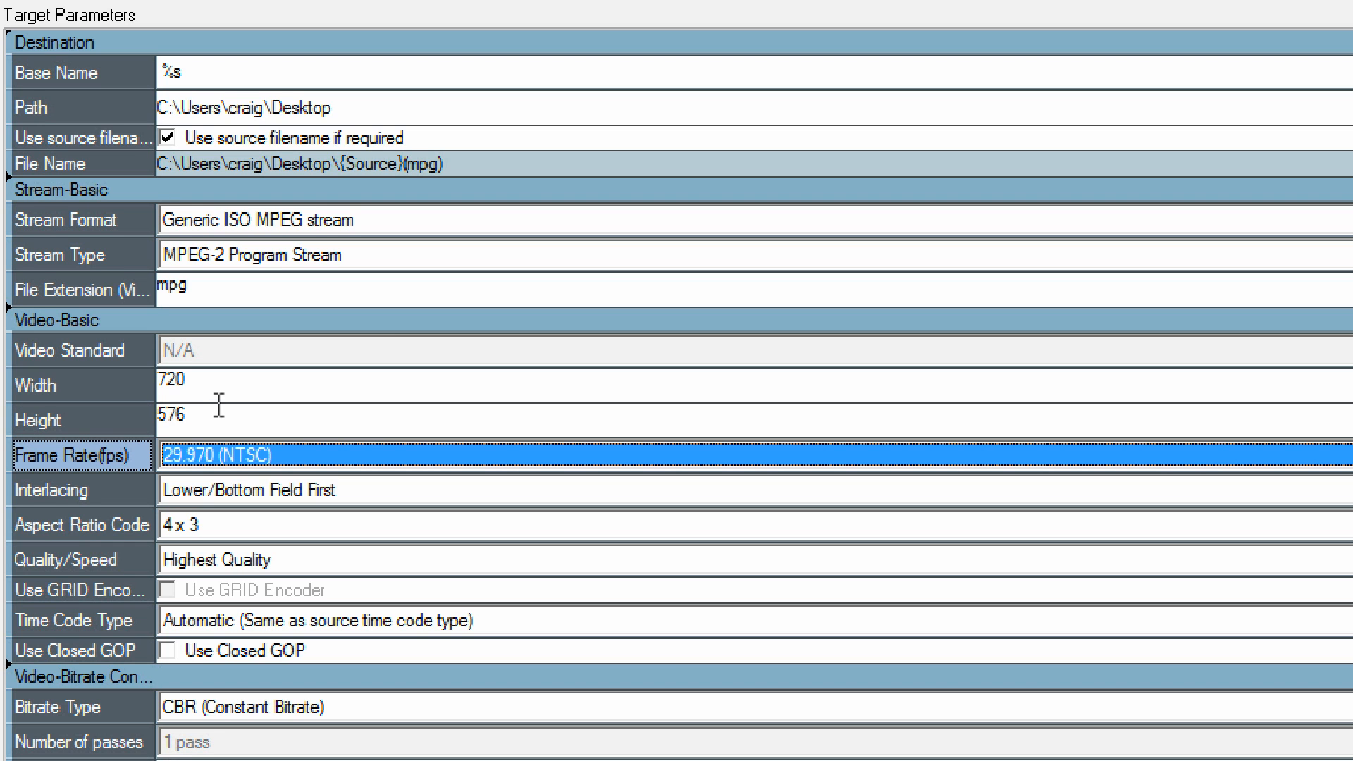
Try to set the target's video height to 608.
left_click_drag(193, 410, 164, 407)
type("600")
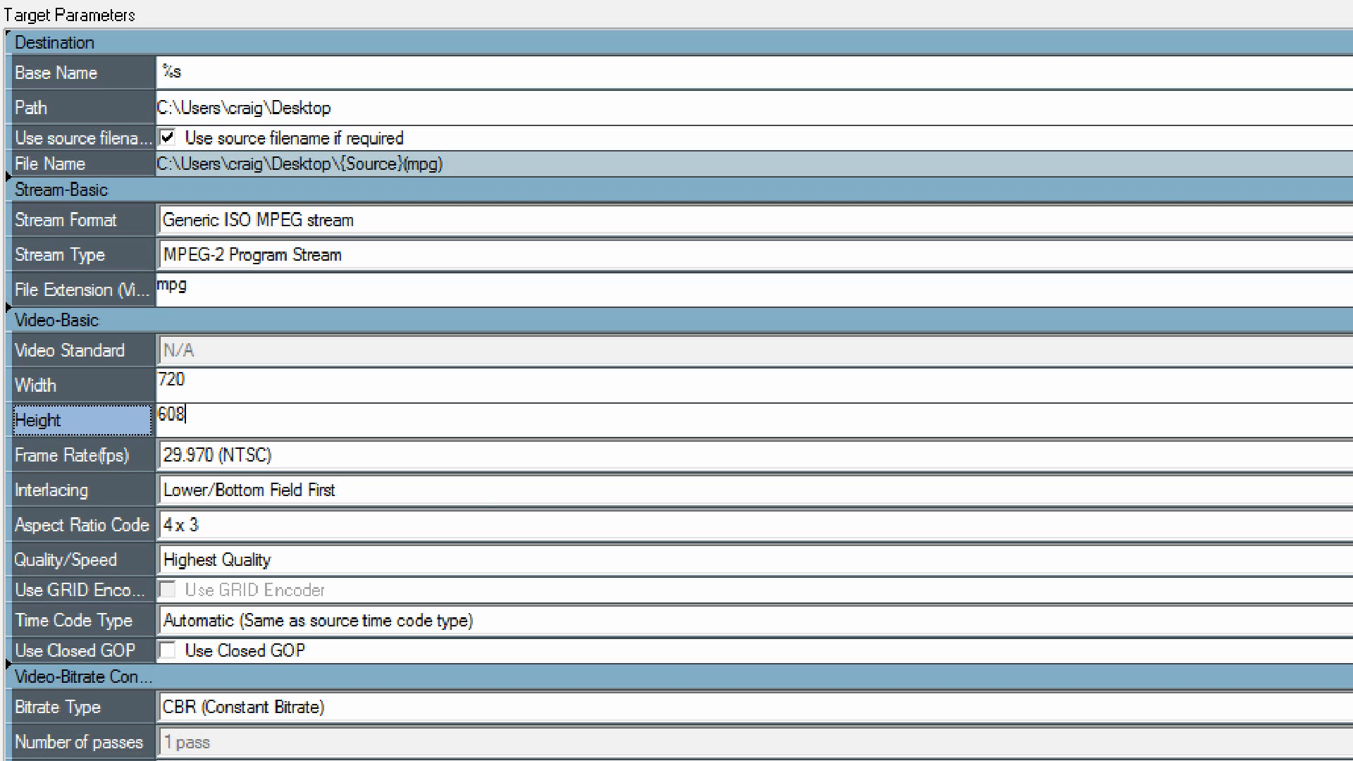
key("Tab")
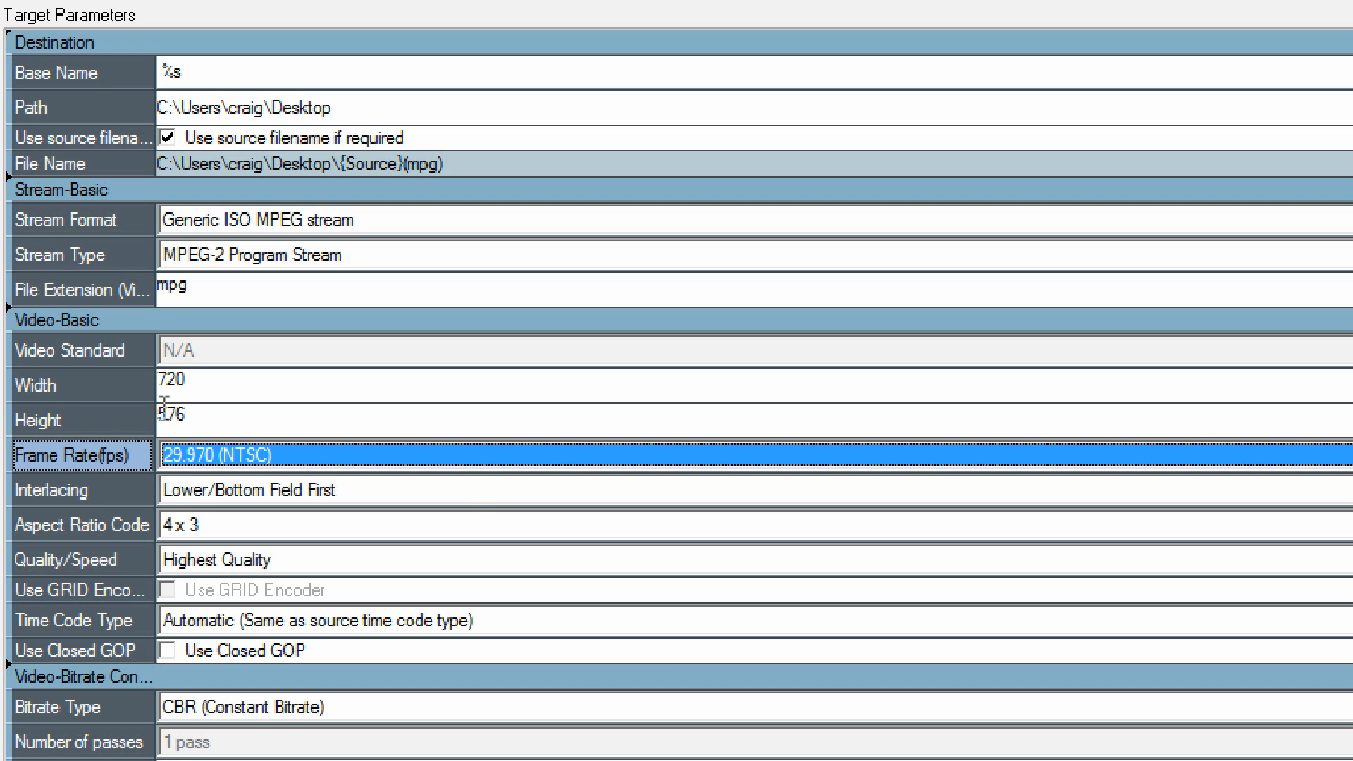
Configure the target video with a 25.000 (PAL) frame rate, Upper/Top Field First interlacing and a 16 x 9 aspect ratio code.
left_click(330, 457)
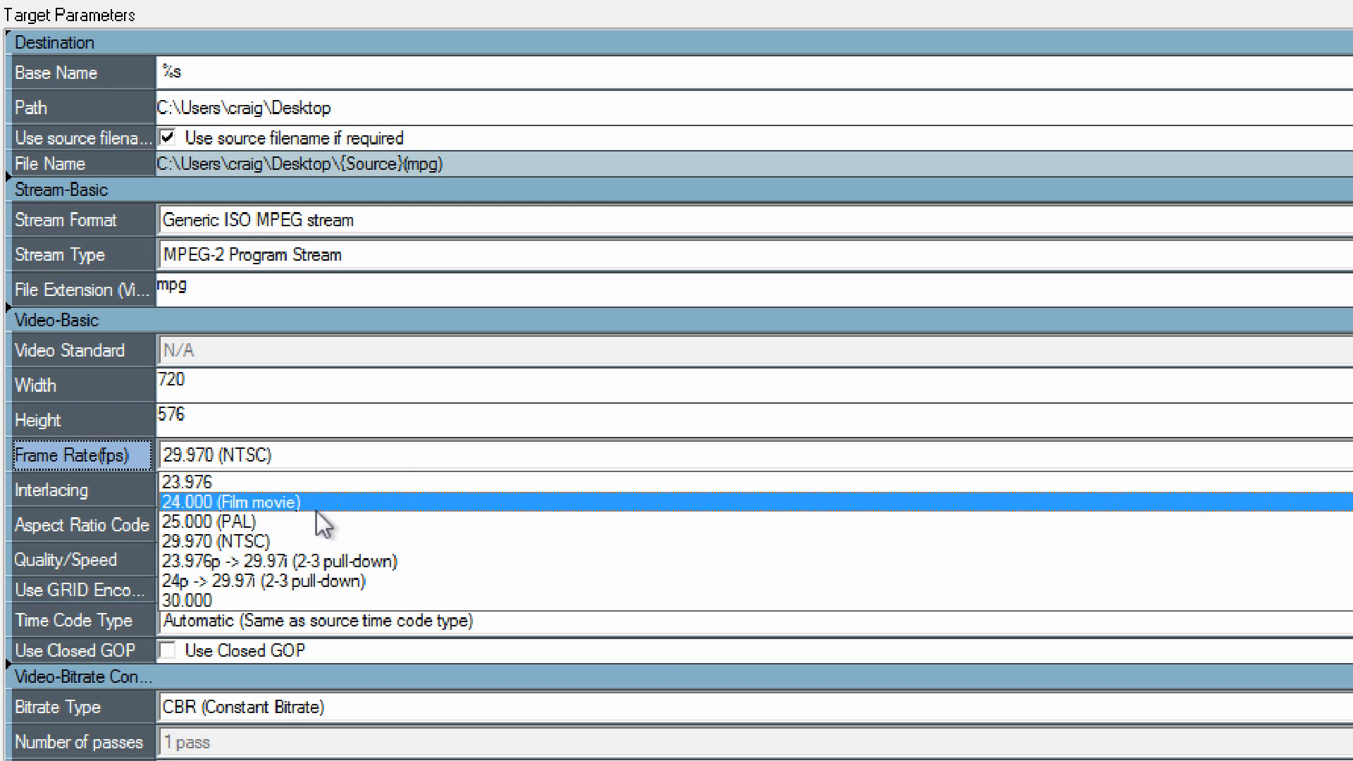
left_click(314, 520)
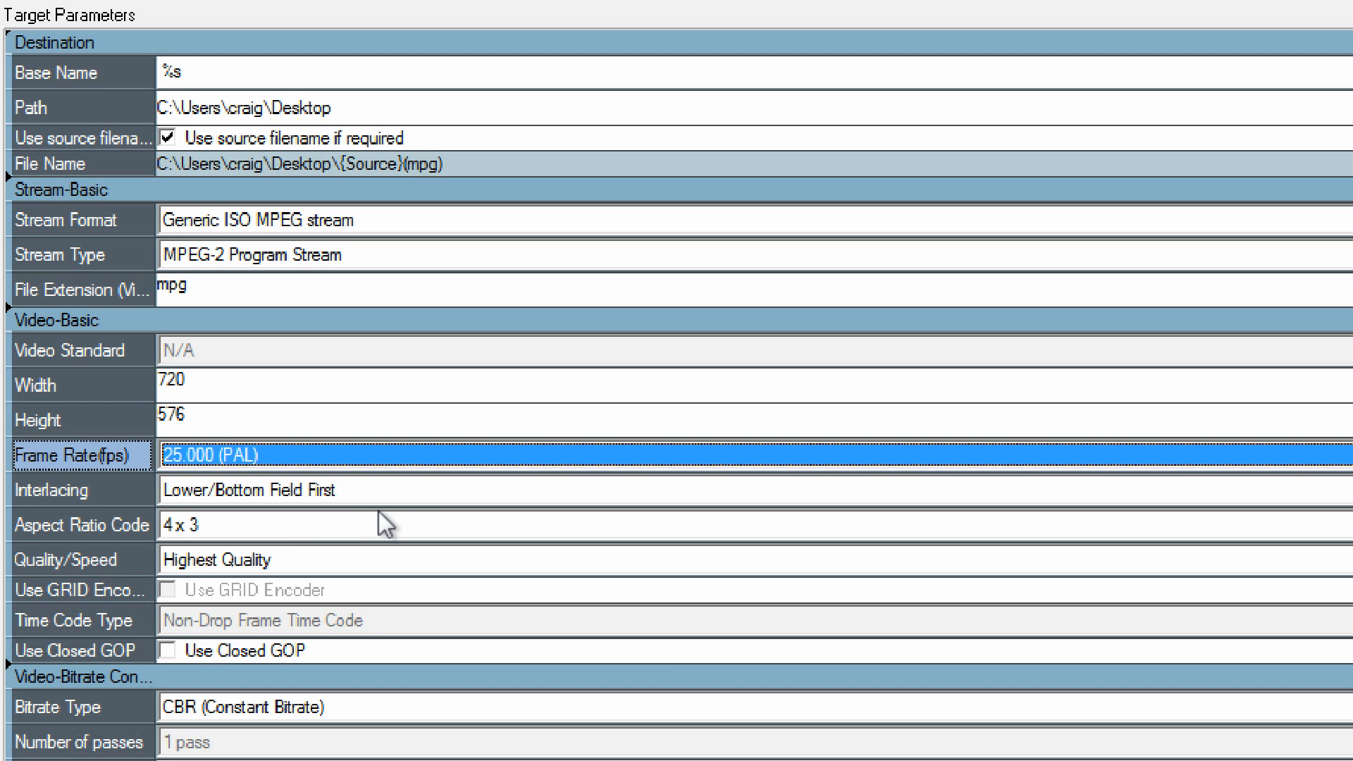
left_click(409, 491)
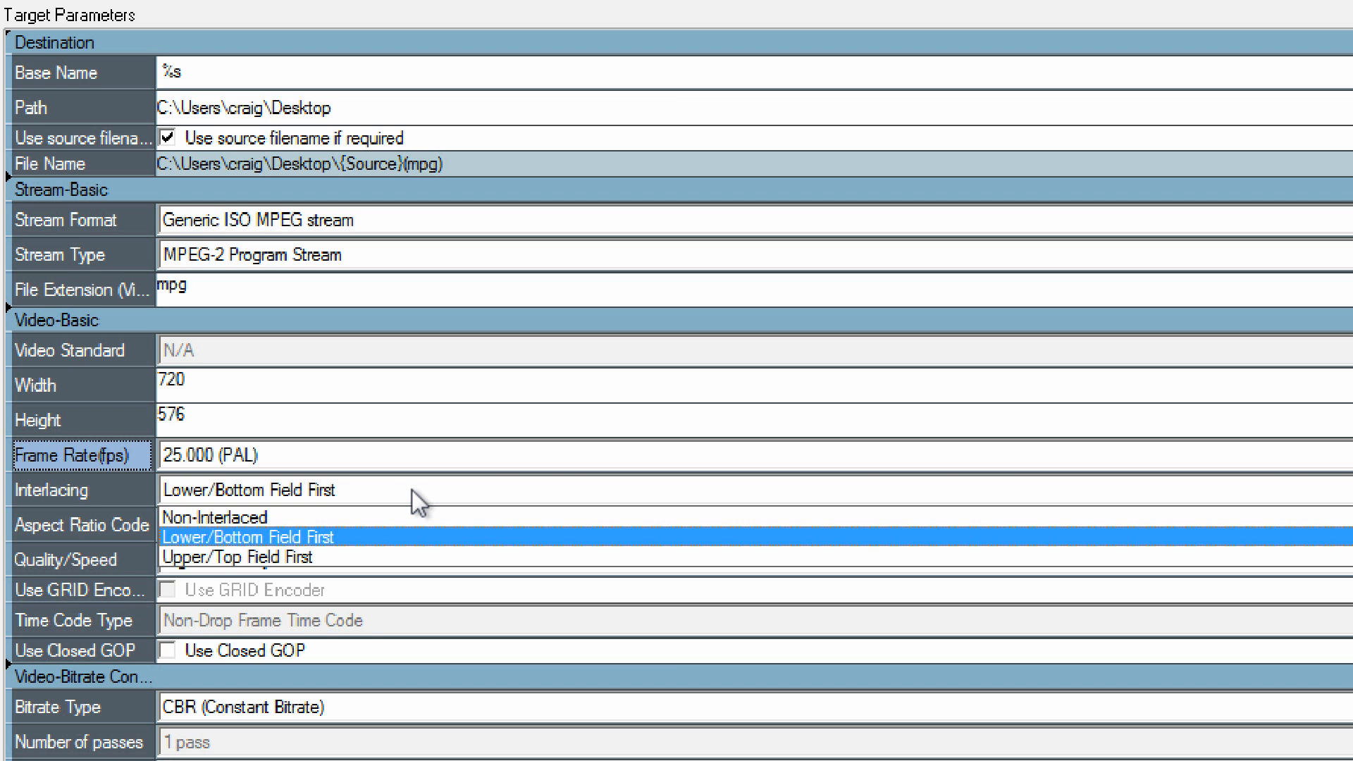
left_click(384, 552)
left_click(354, 537)
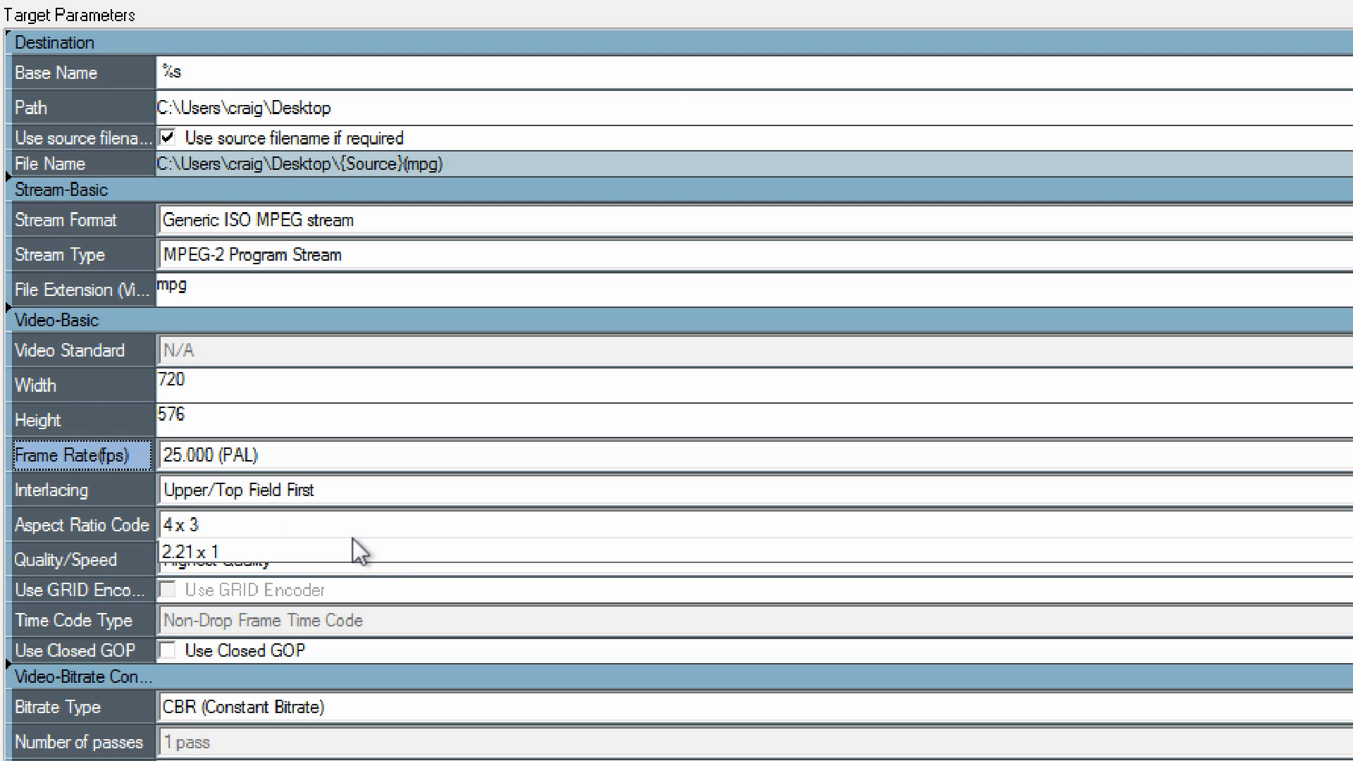
left_click(341, 592)
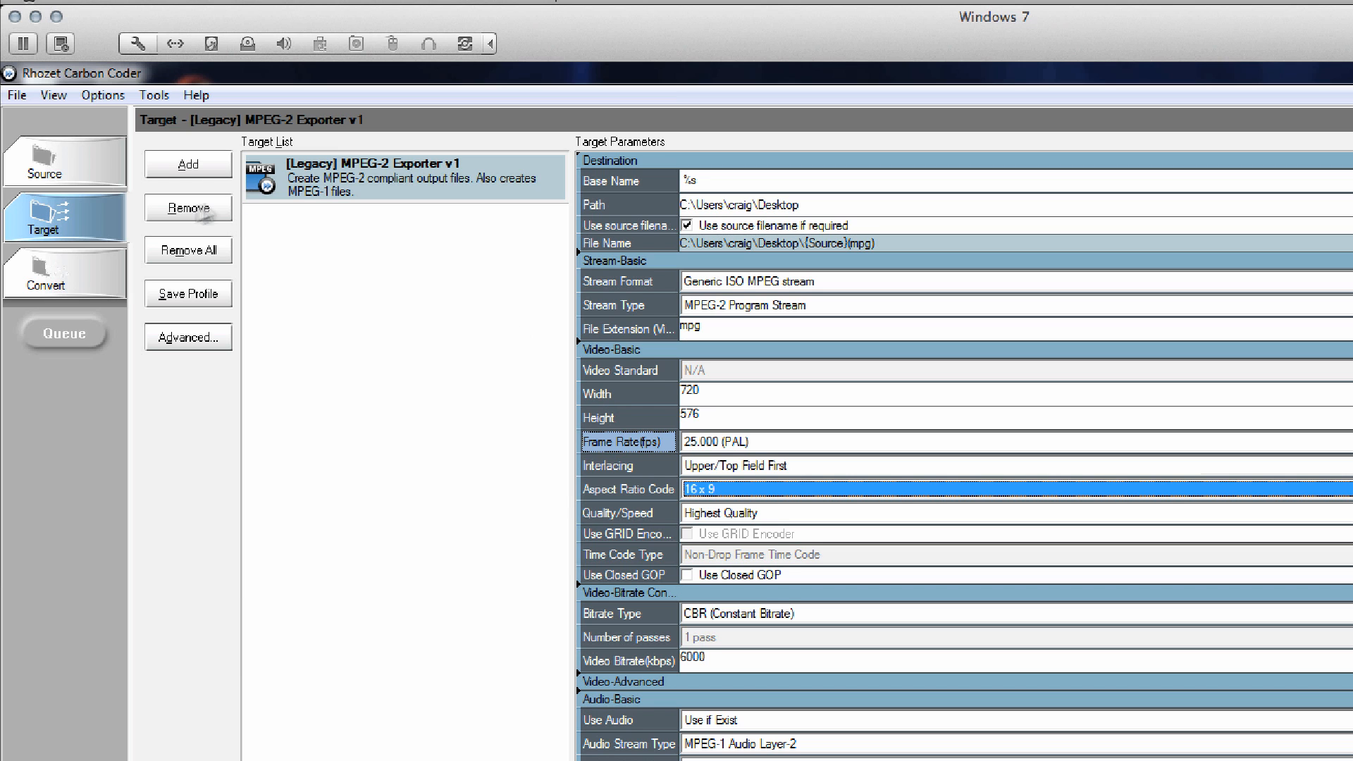
Open the MPEG-2 target's advanced setup and set its video profile/level to 422P @ ML.
double_click(331, 189)
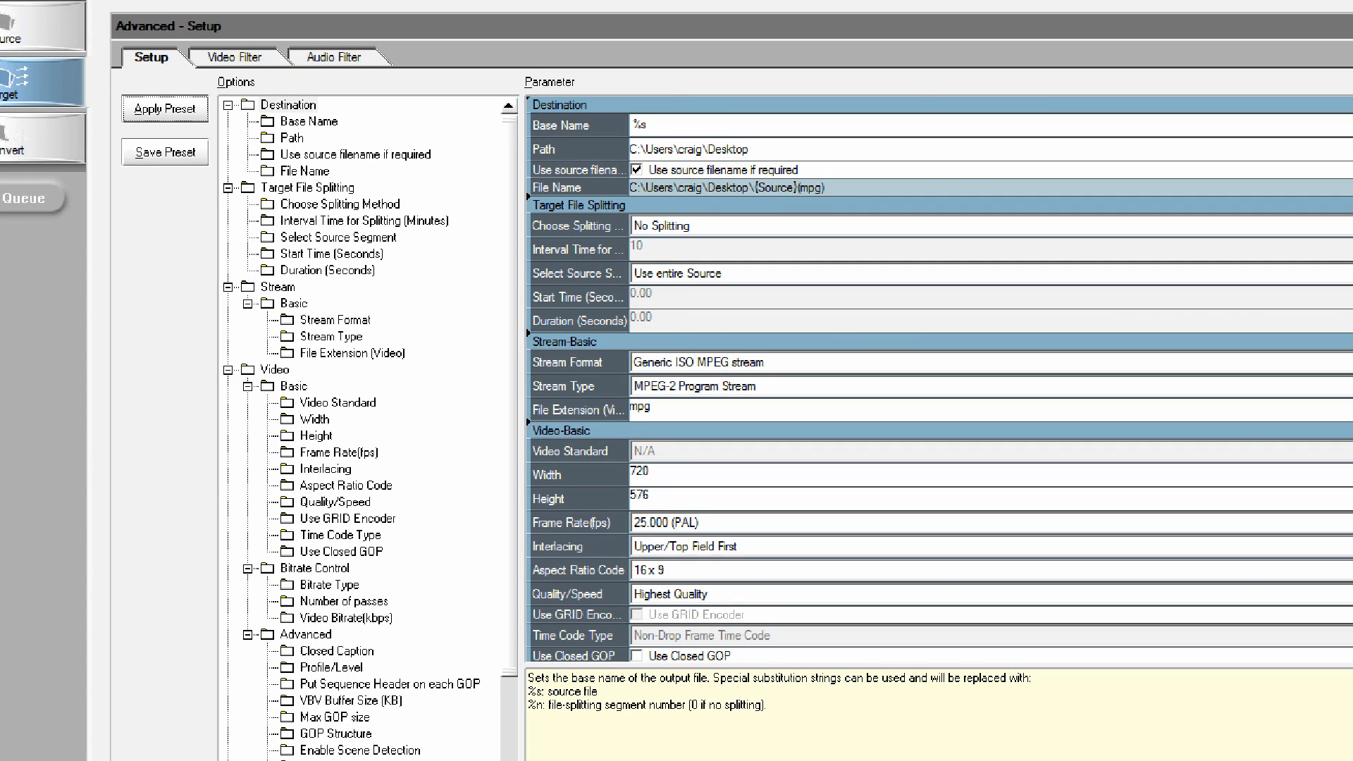
scroll(938, 381, "down", 10)
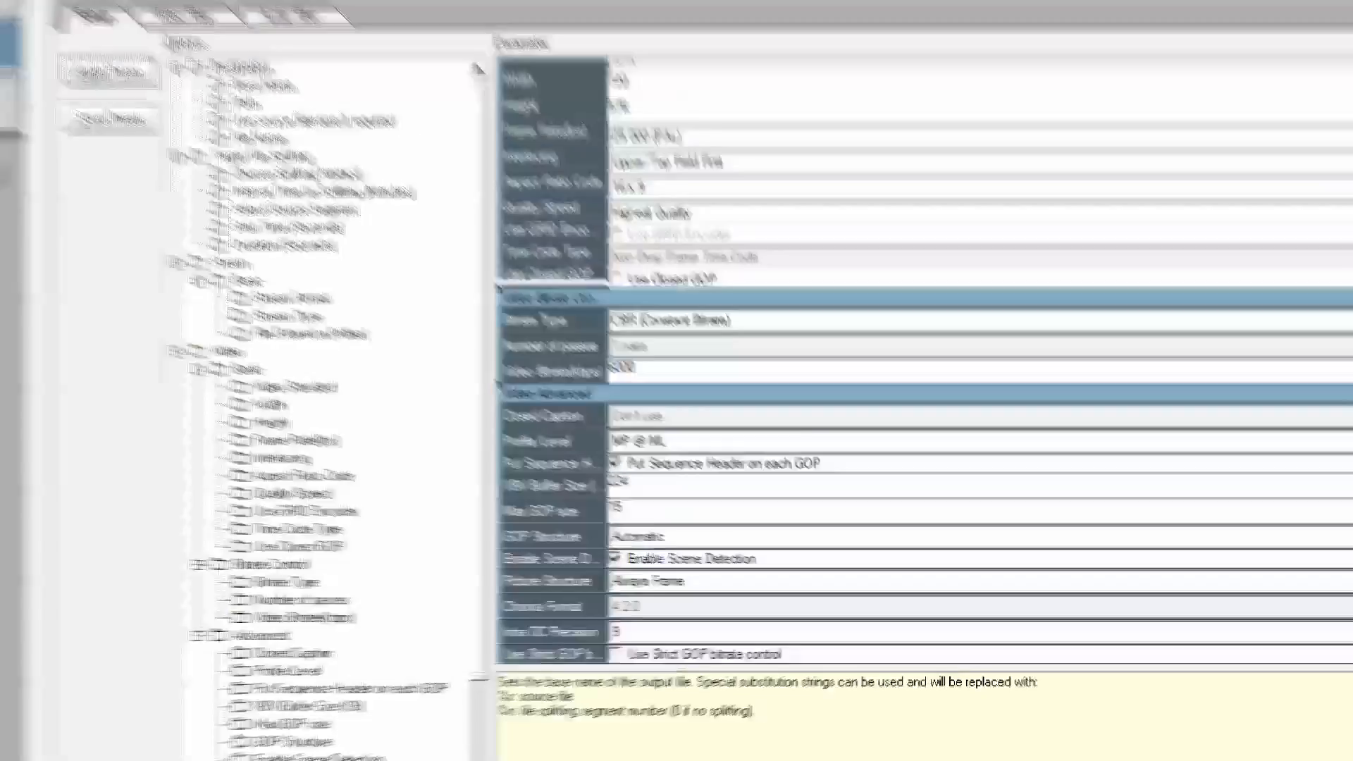
scroll(937, 381, "down", 4)
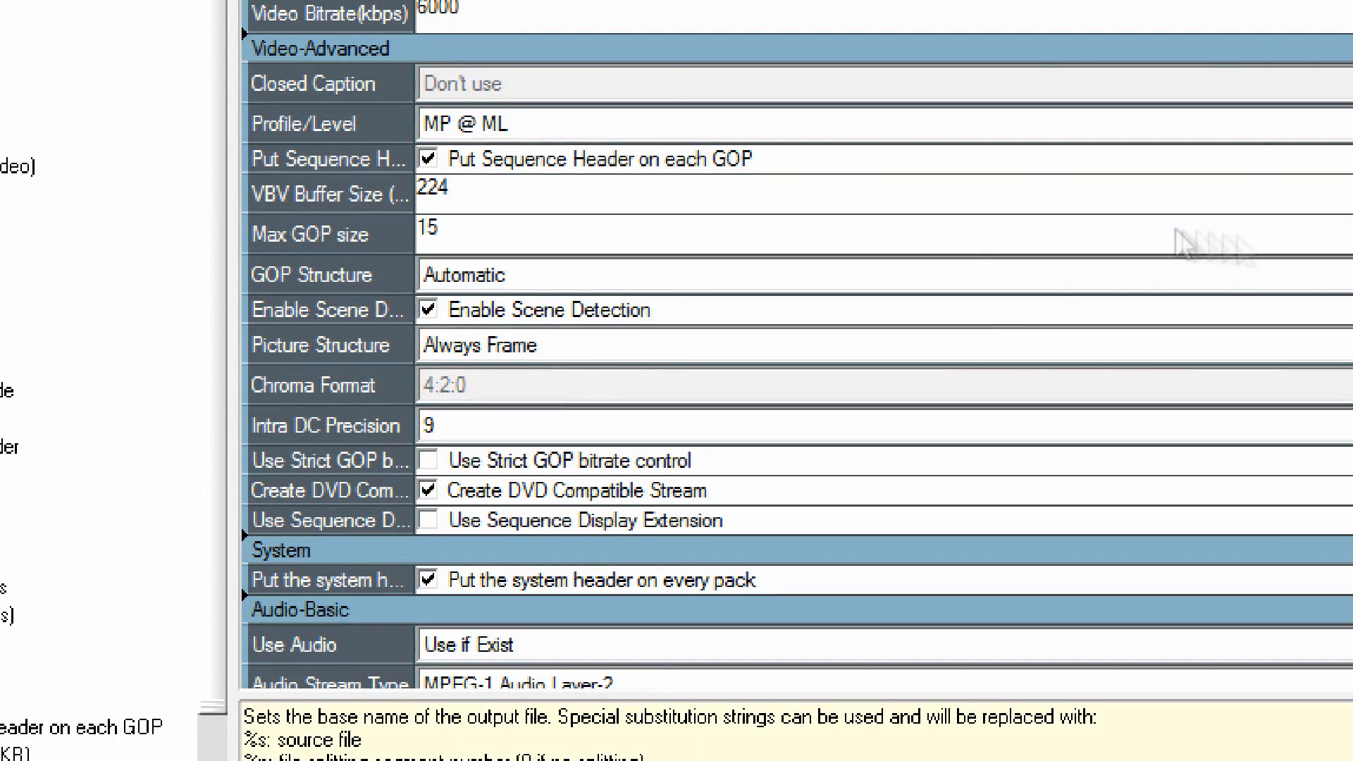
left_click(753, 124)
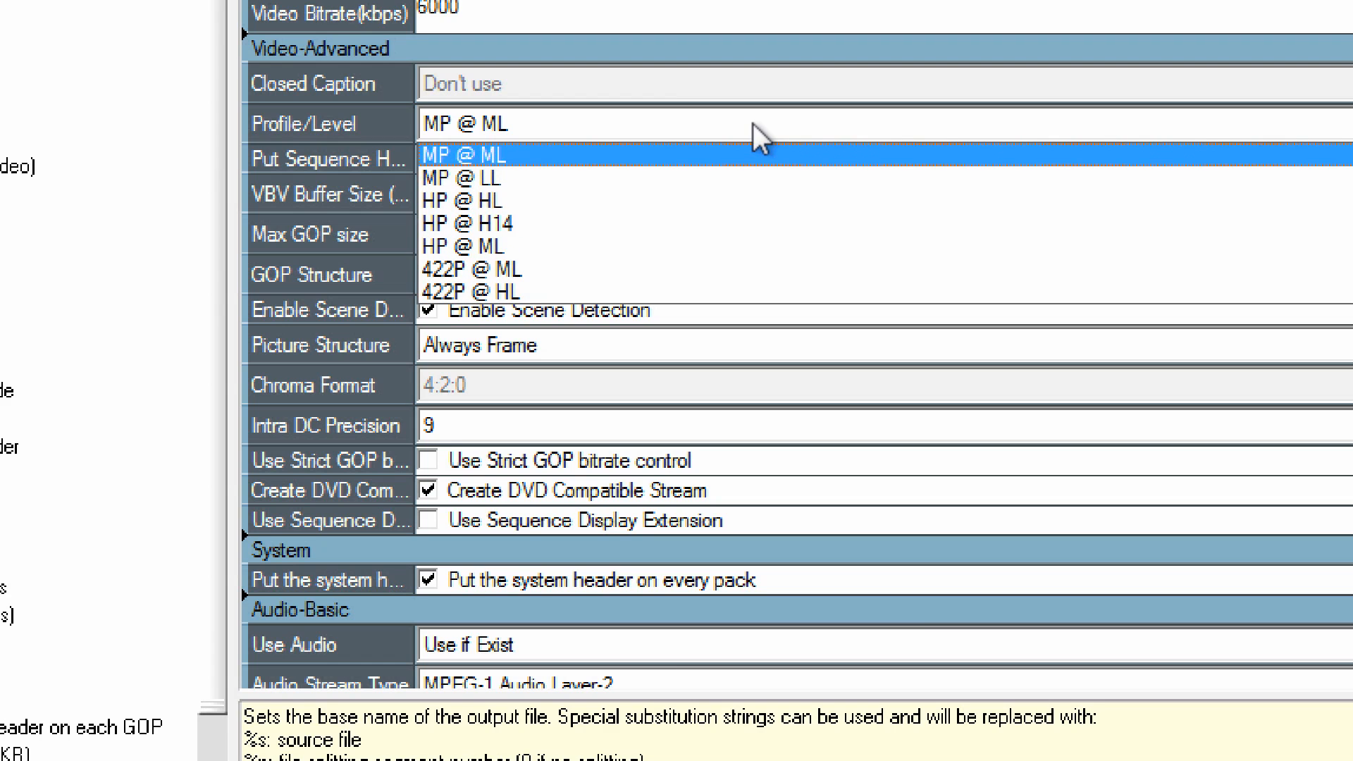
left_click(726, 269)
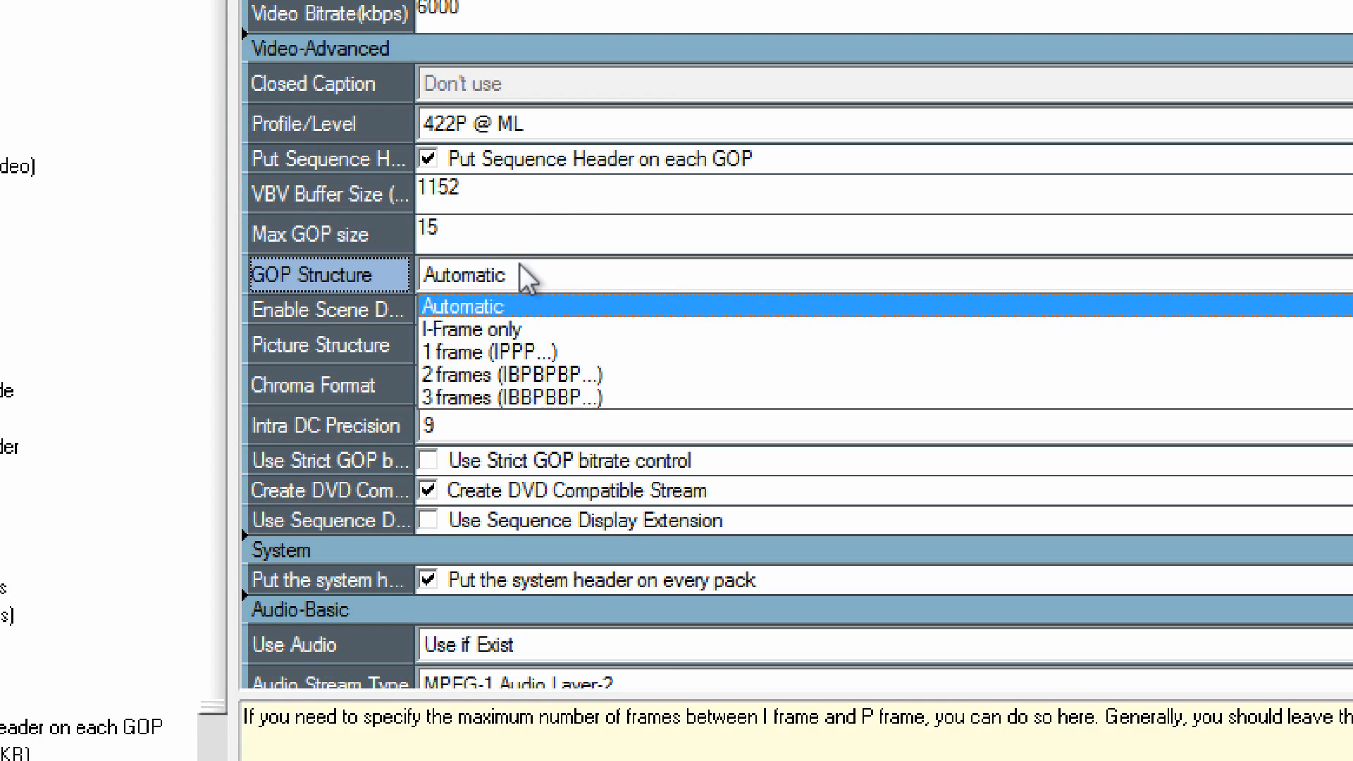
Set the GOP structure to I-Frame only with a maximum GOP size of 1.
left_click(522, 327)
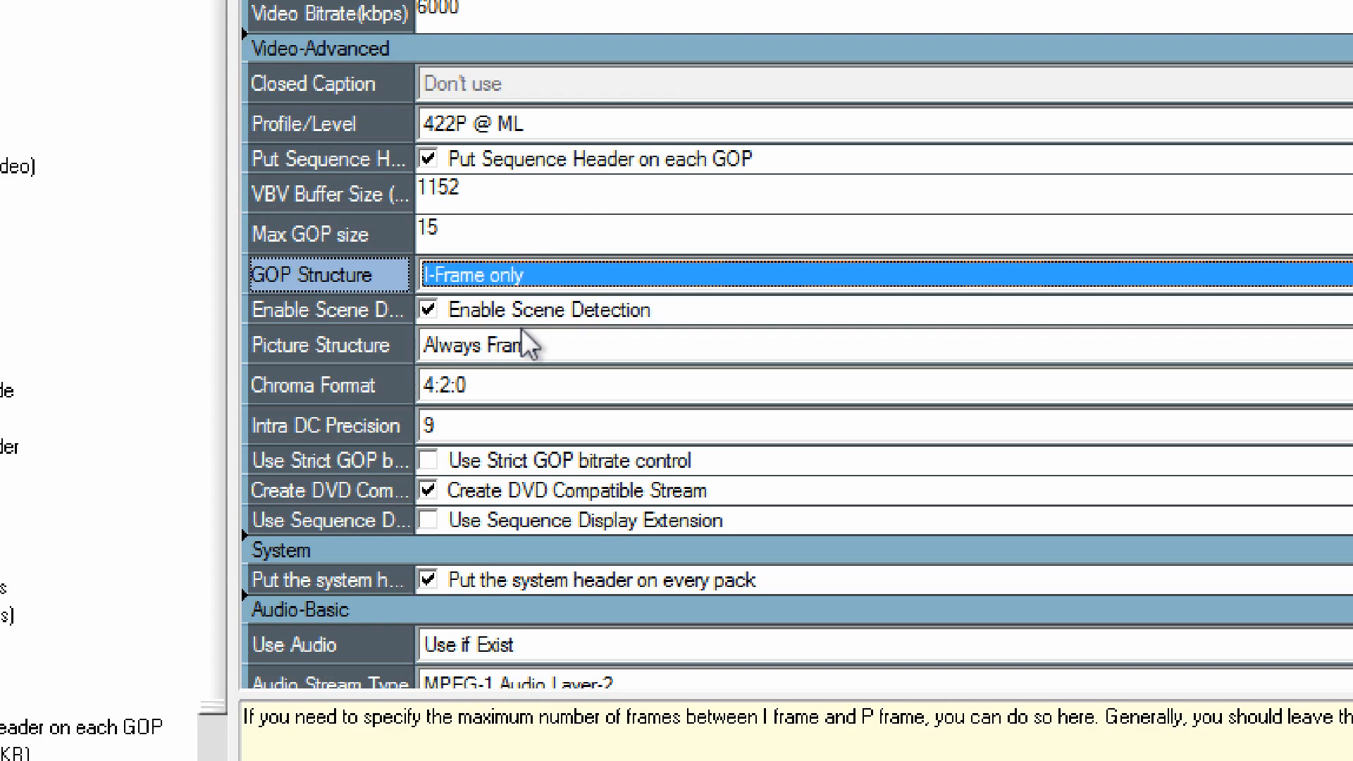
left_click(581, 236)
type("1")
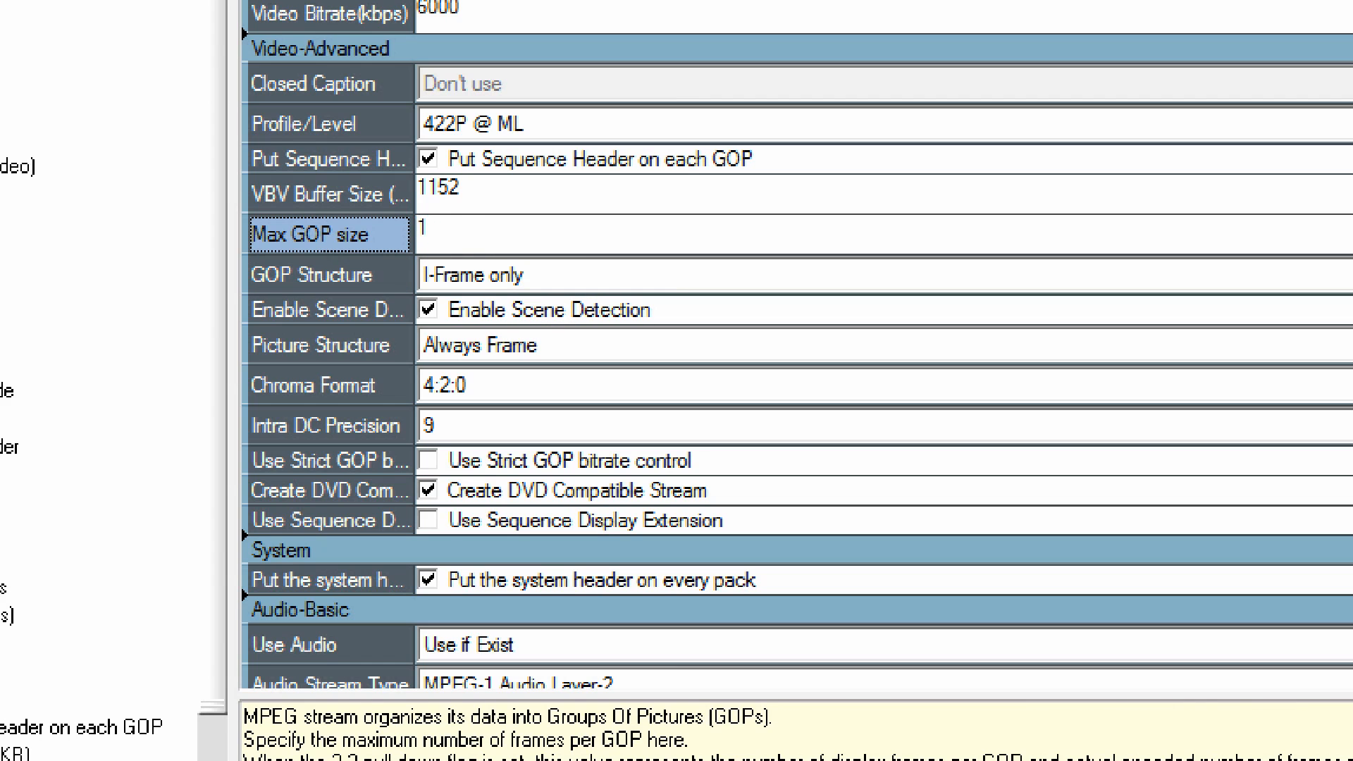
Set the chroma format to 4:2:2 and return to the target's main parameters.
left_click(514, 384)
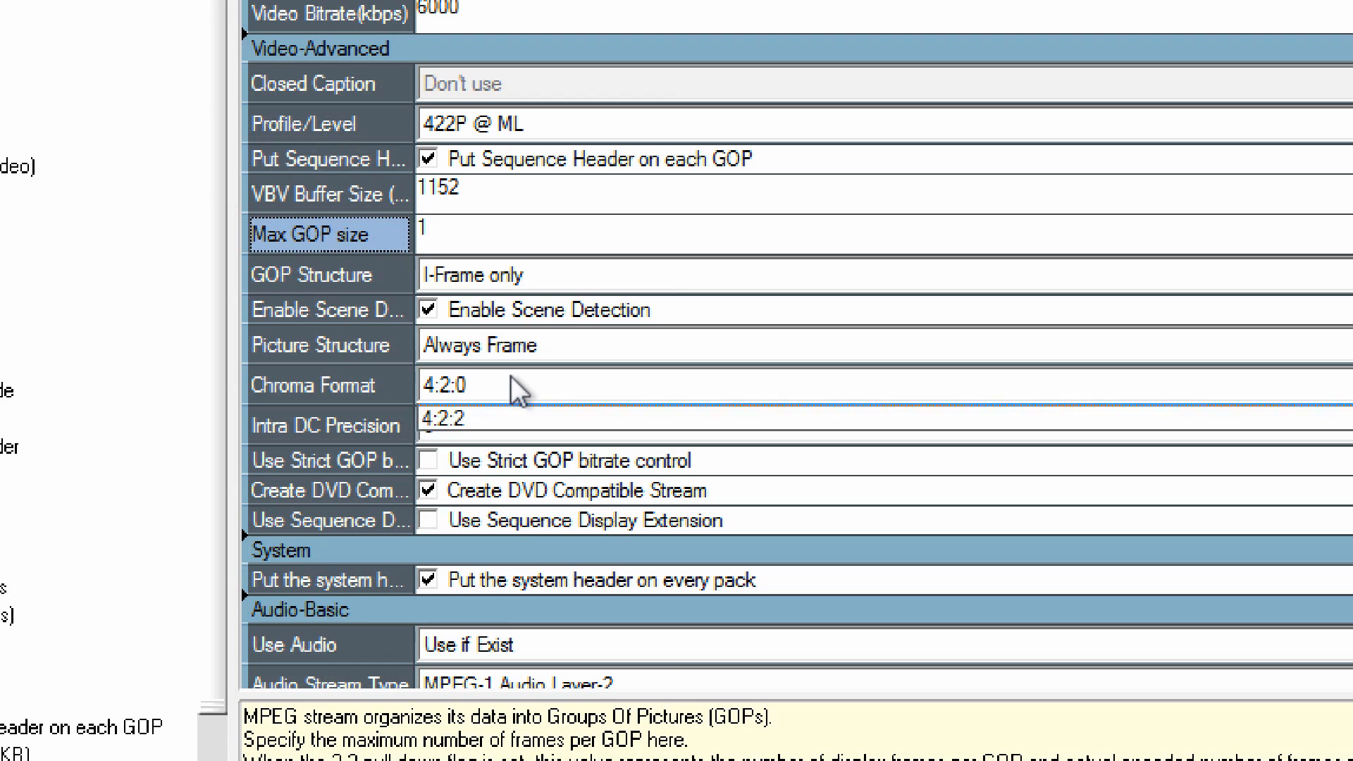
left_click(509, 424)
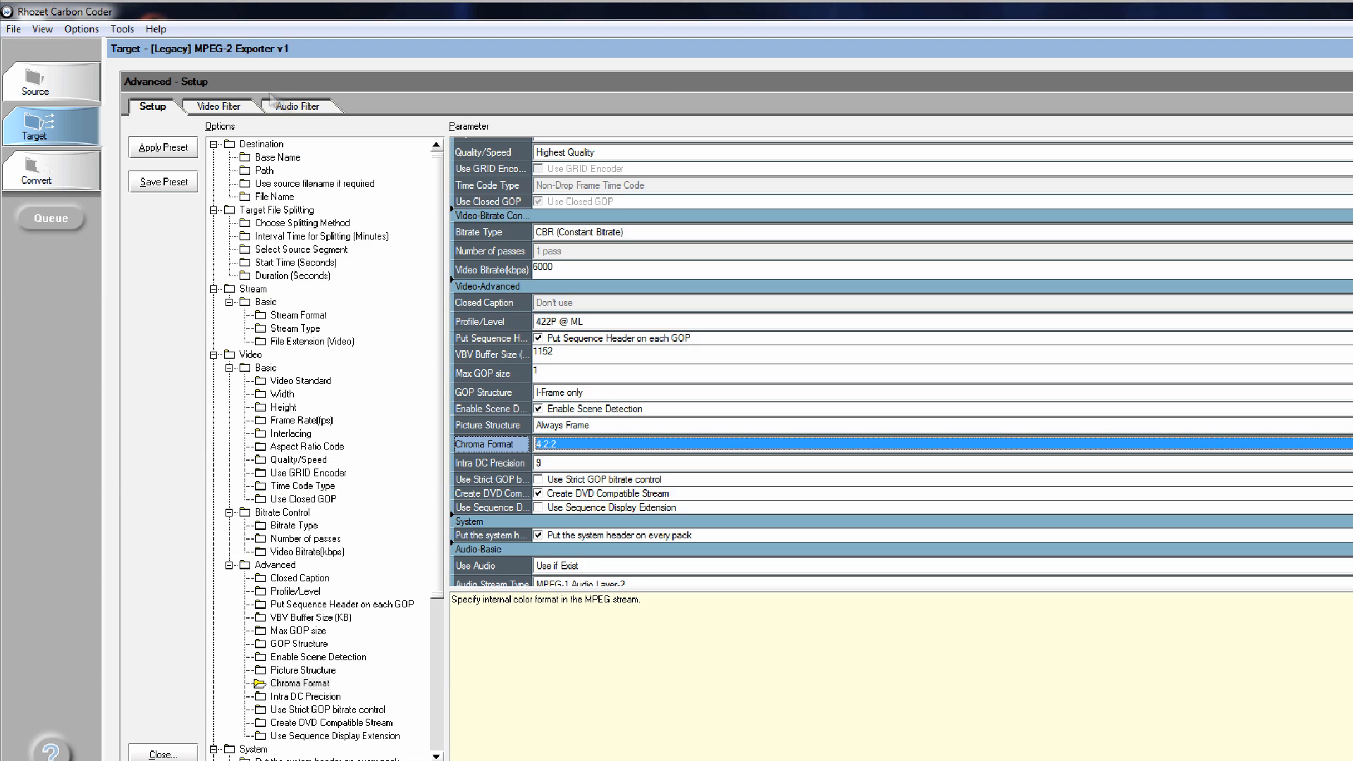
left_click(56, 121)
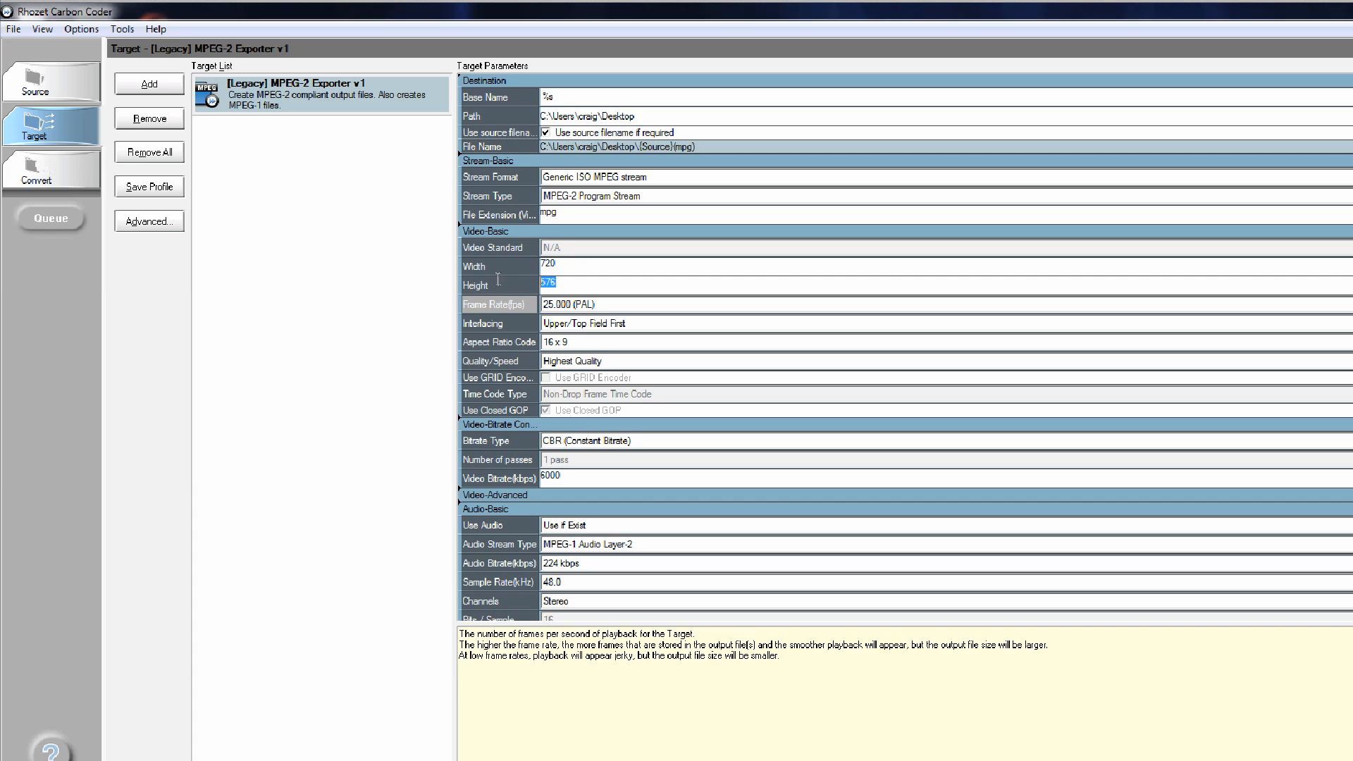
Set the MPEG-2 target's video height to 608 pixels.
type("608")
key("Tab")
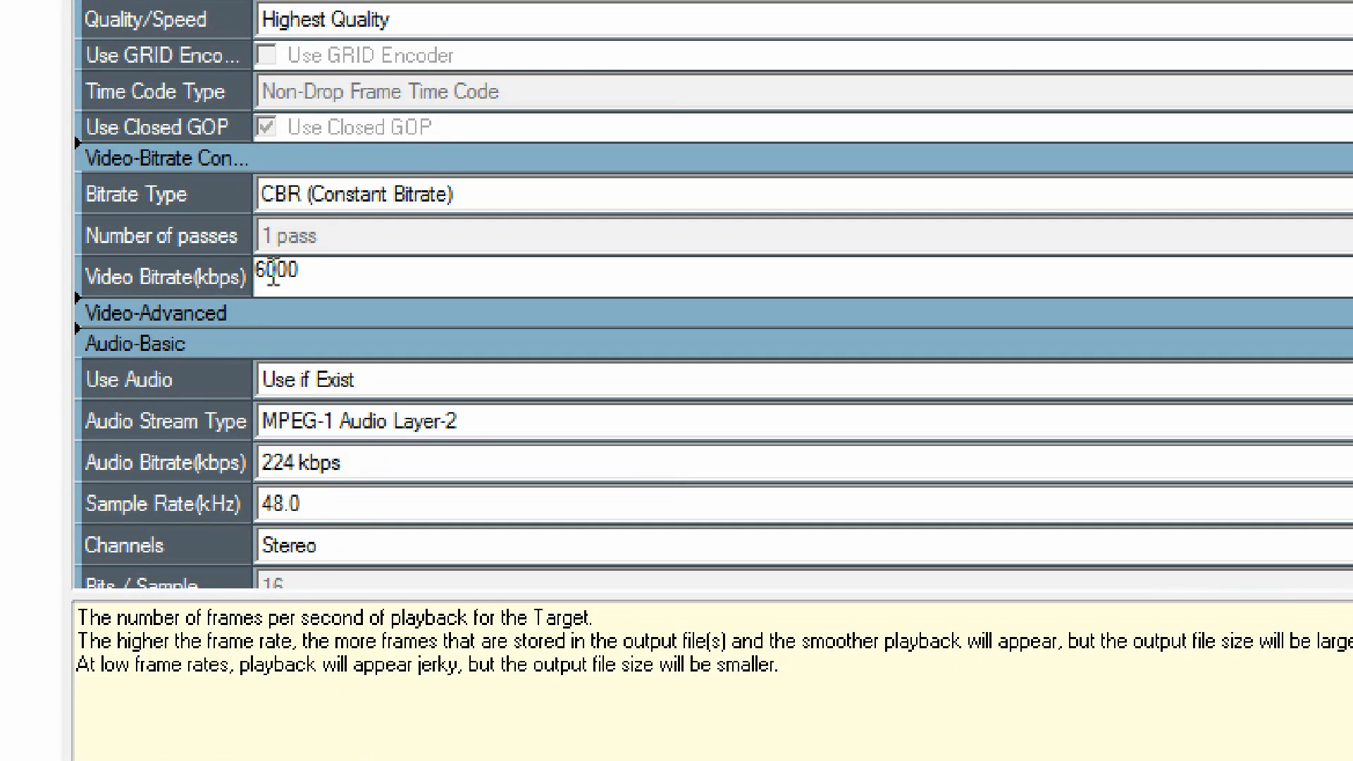
Set the target's video bitrate to 50000 kbps and its audio bitrate to 384 kbps.
left_click_drag(546, 478, 534, 479)
type("50")
key("Return")
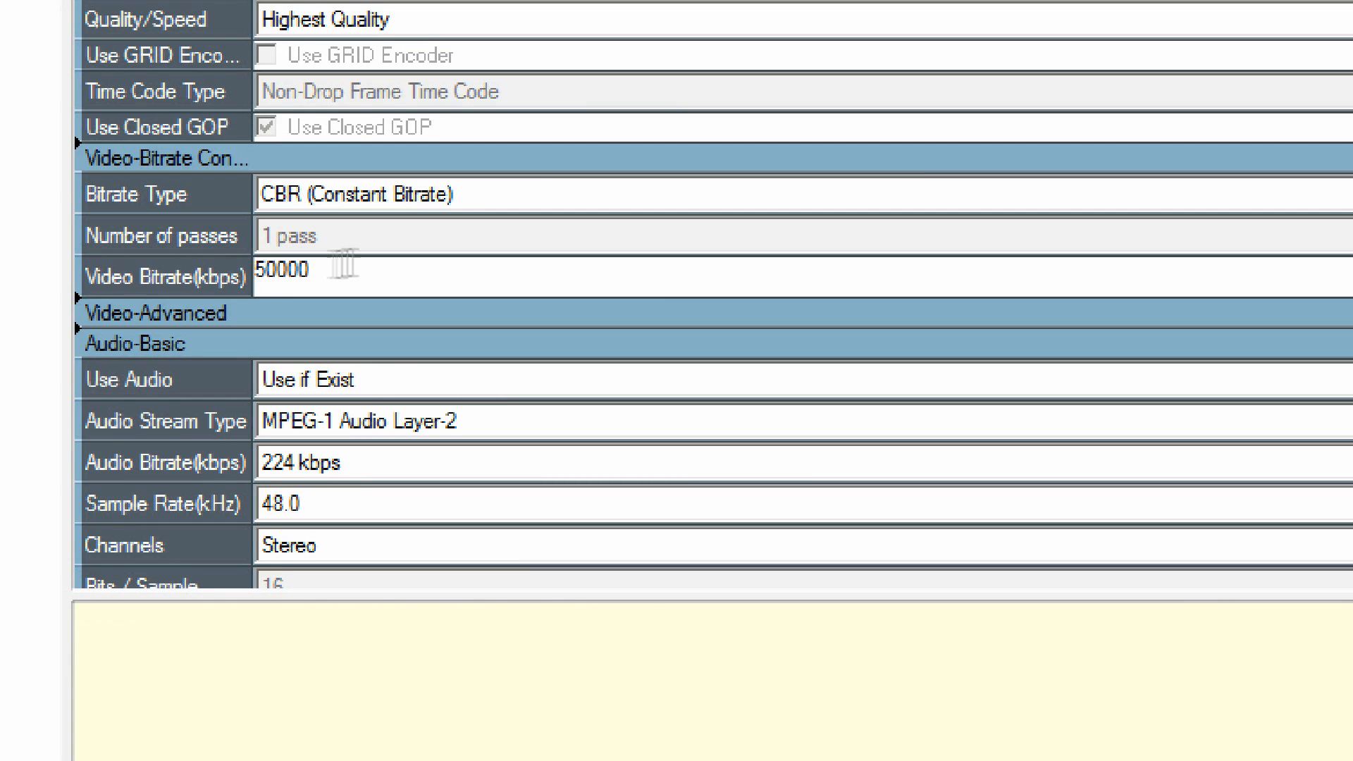
left_click(444, 468)
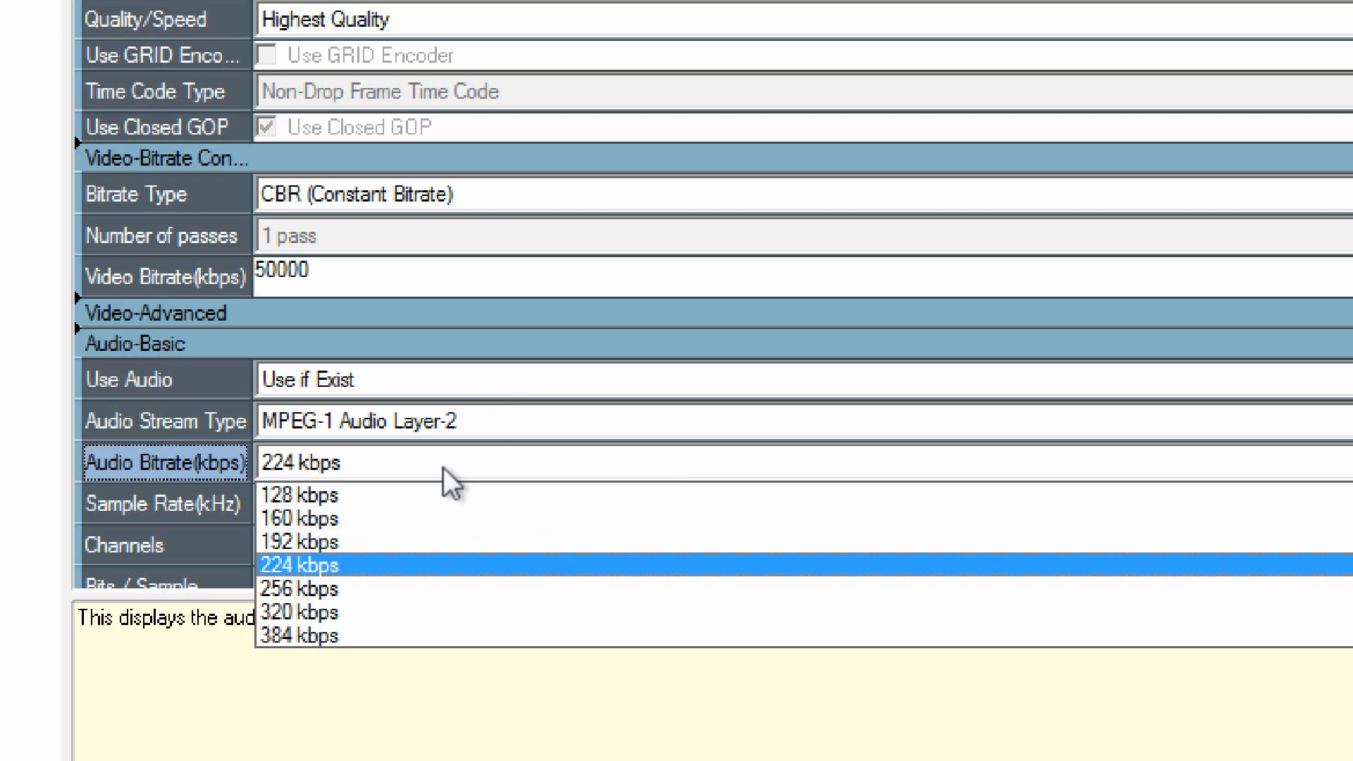
left_click(408, 634)
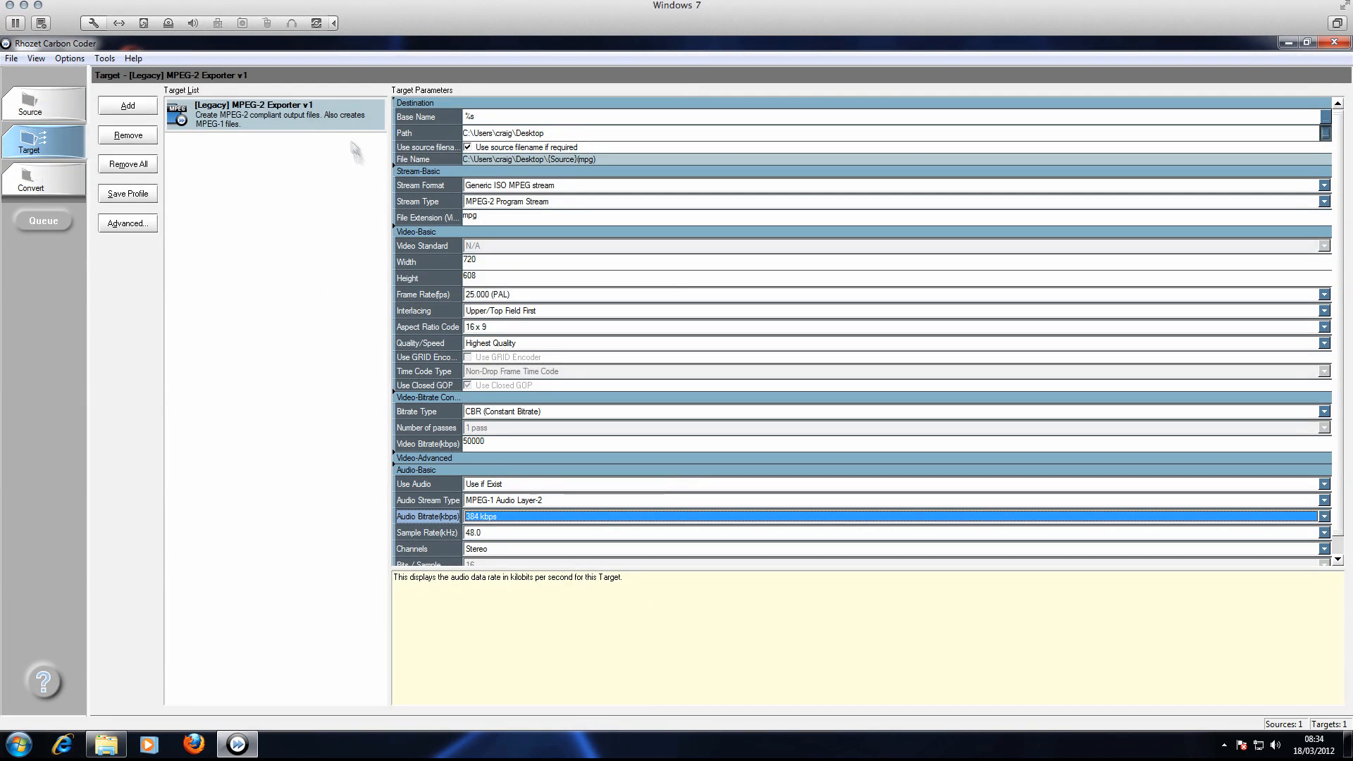
Switch the MPEG-2 target to a 29.970 (NTSC) frame rate with a height of 512 pixels.
left_click(317, 125)
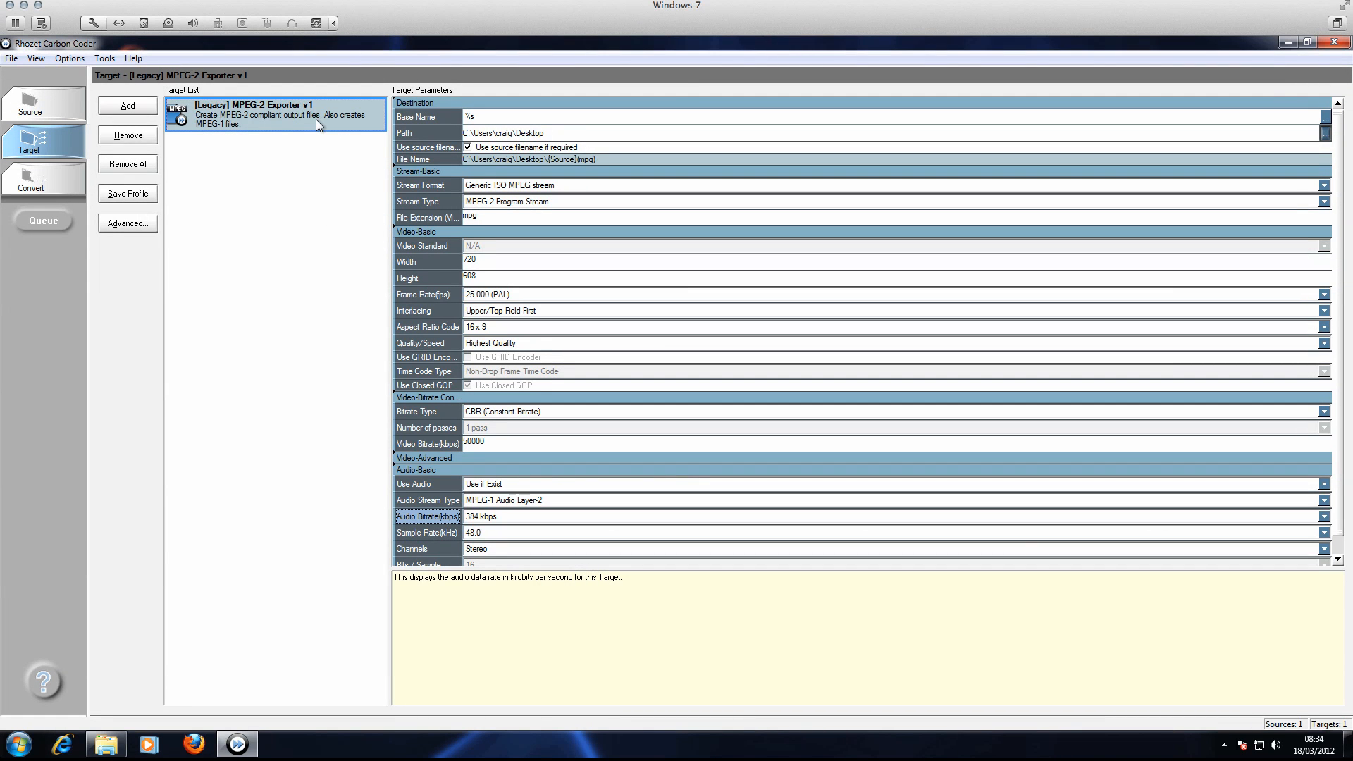
left_click(550, 304)
left_click(525, 330)
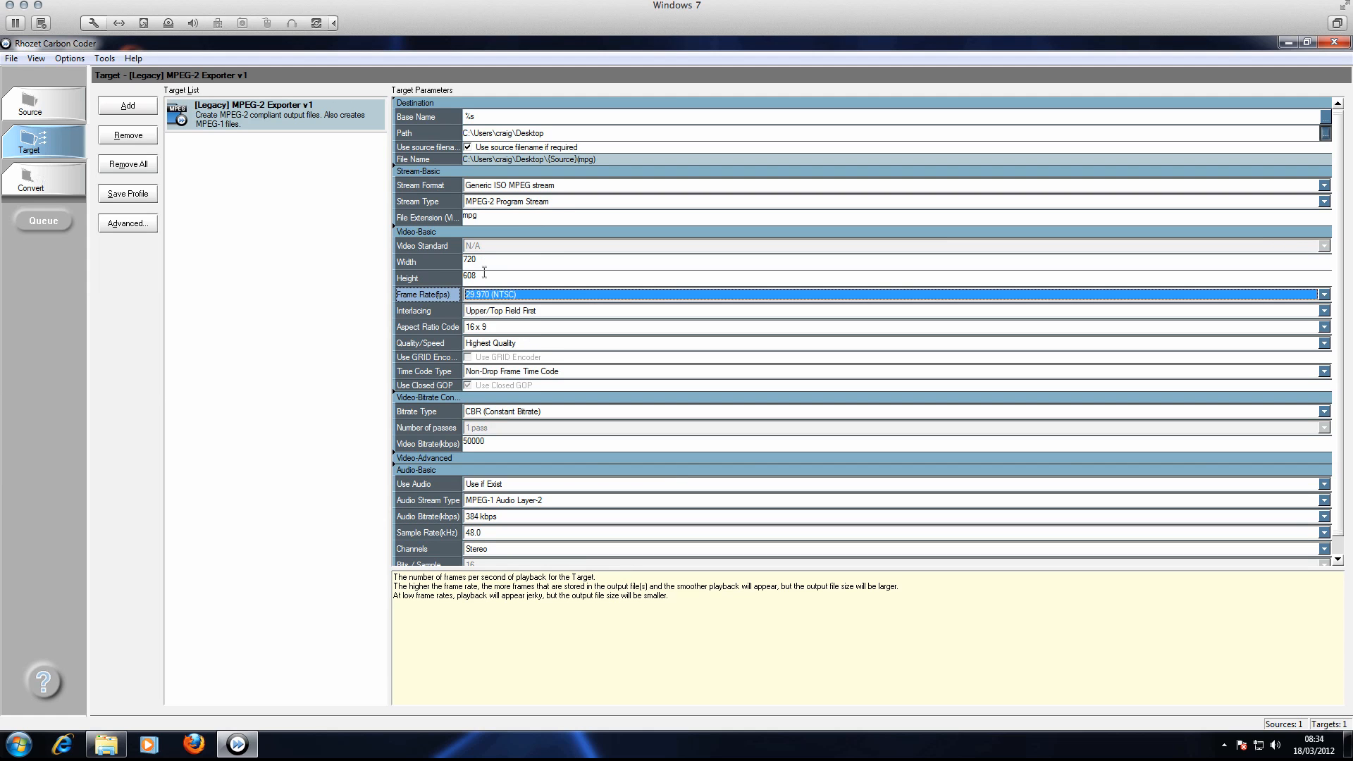
left_click(427, 279)
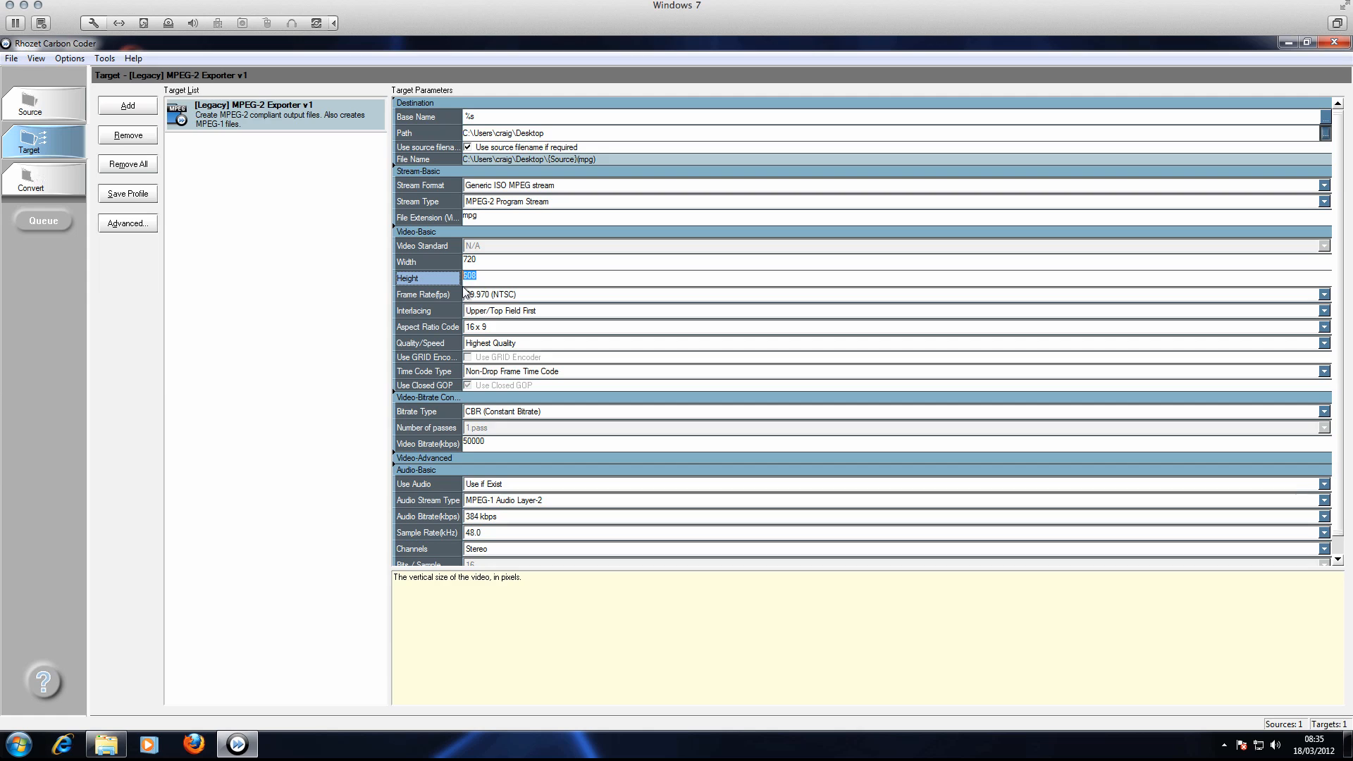
type("512")
key("Tab")
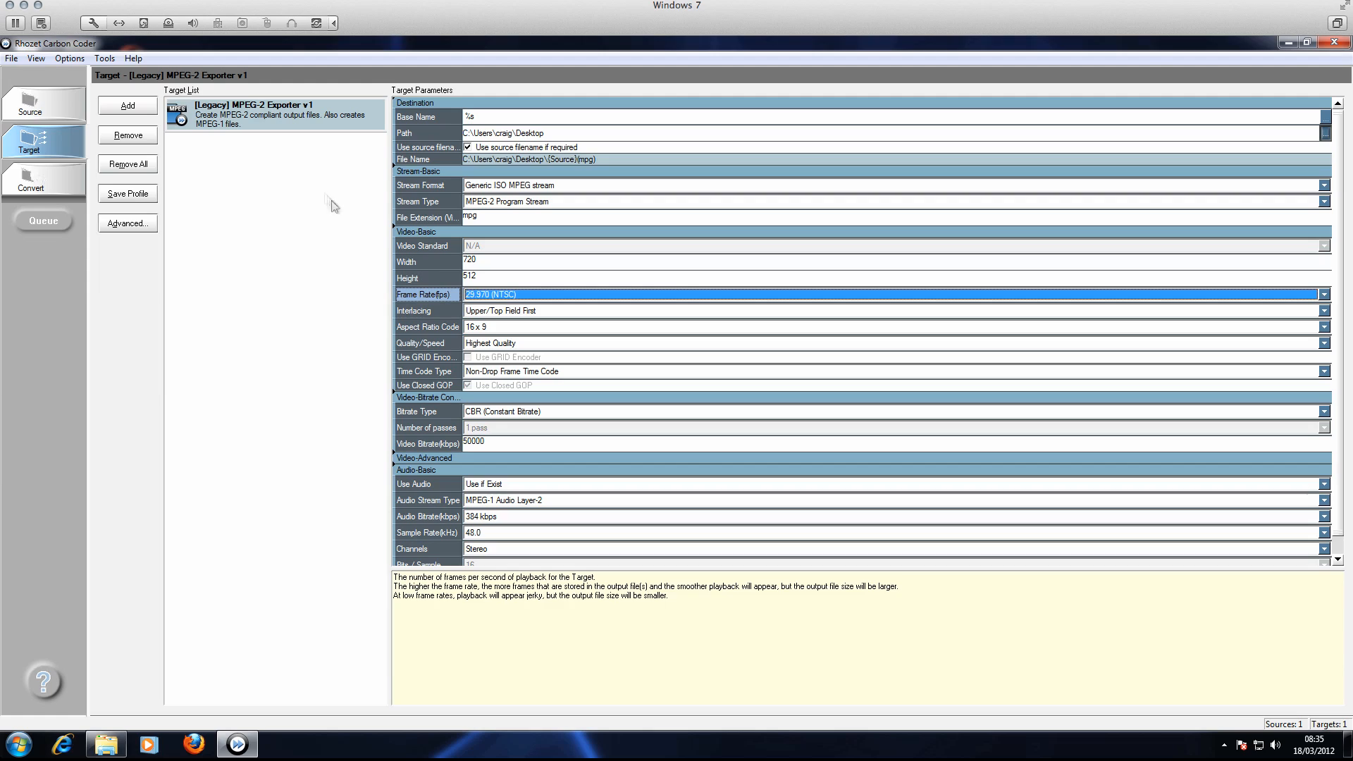
Add the Video Source Properties preset from the System category as a video filter on the MPEG-2 target.
double_click(253, 123)
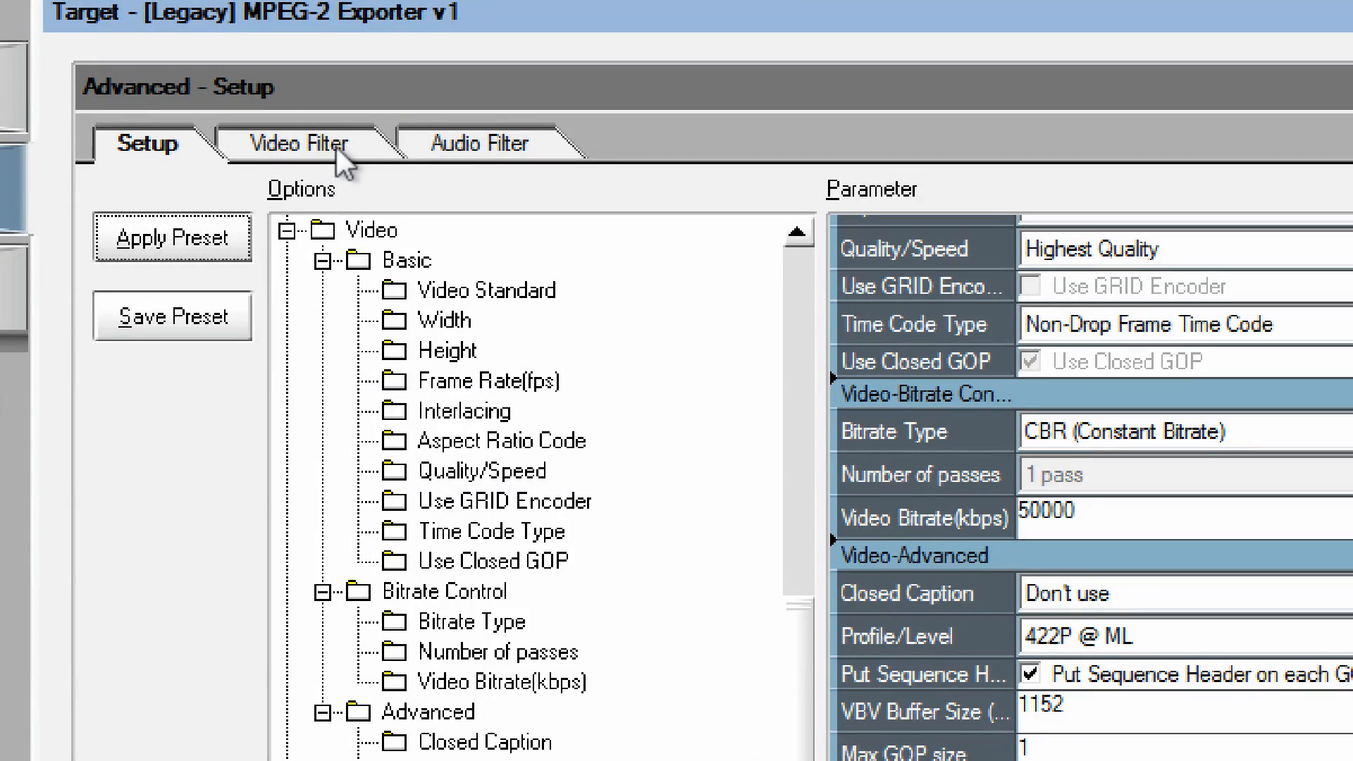
left_click(328, 147)
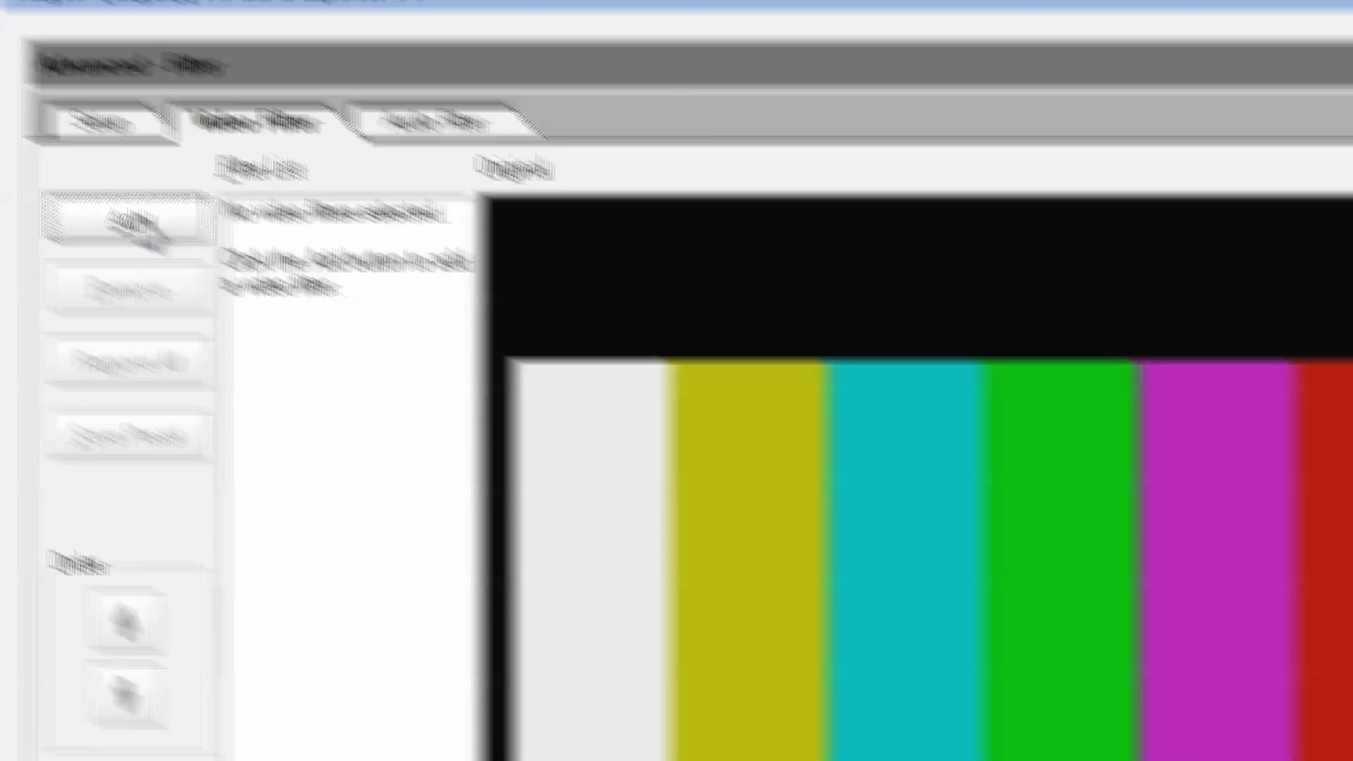
left_click(148, 233)
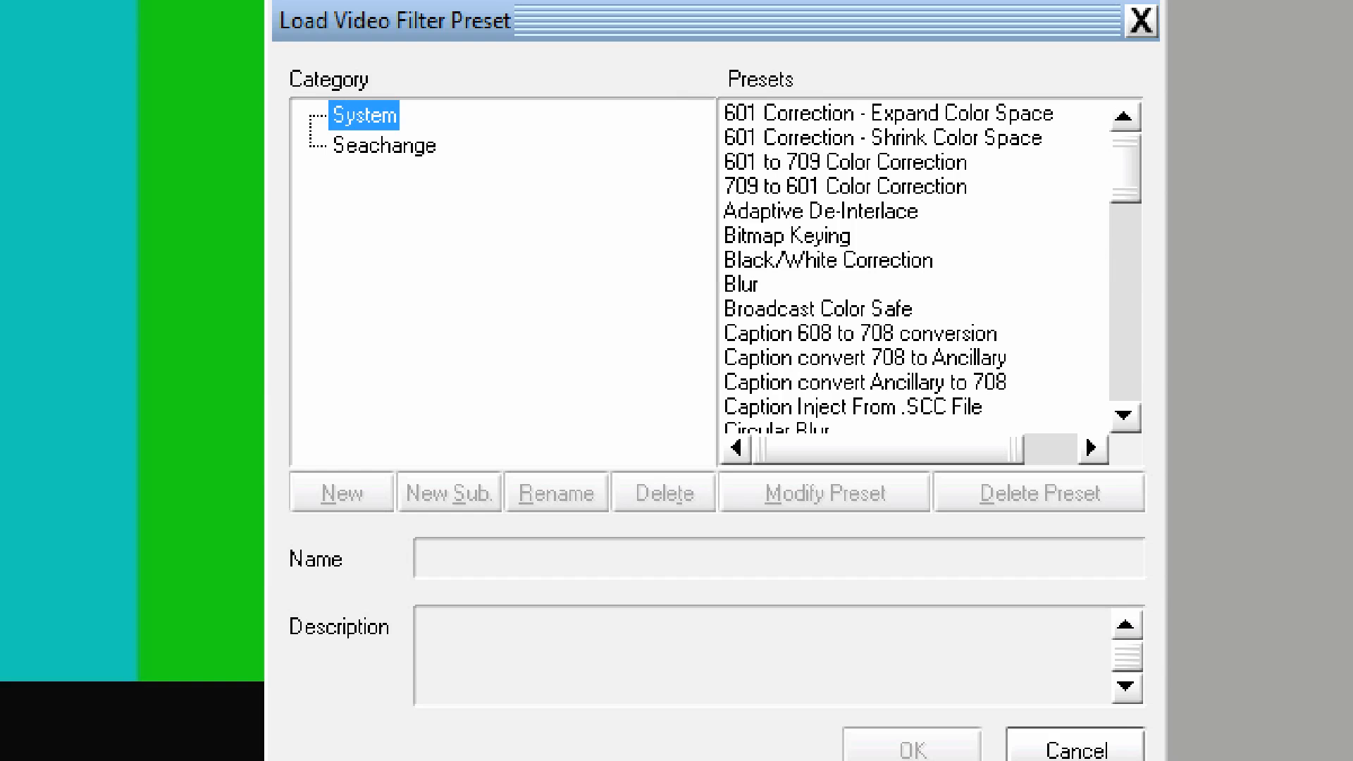
left_click_drag(1136, 163, 1128, 386)
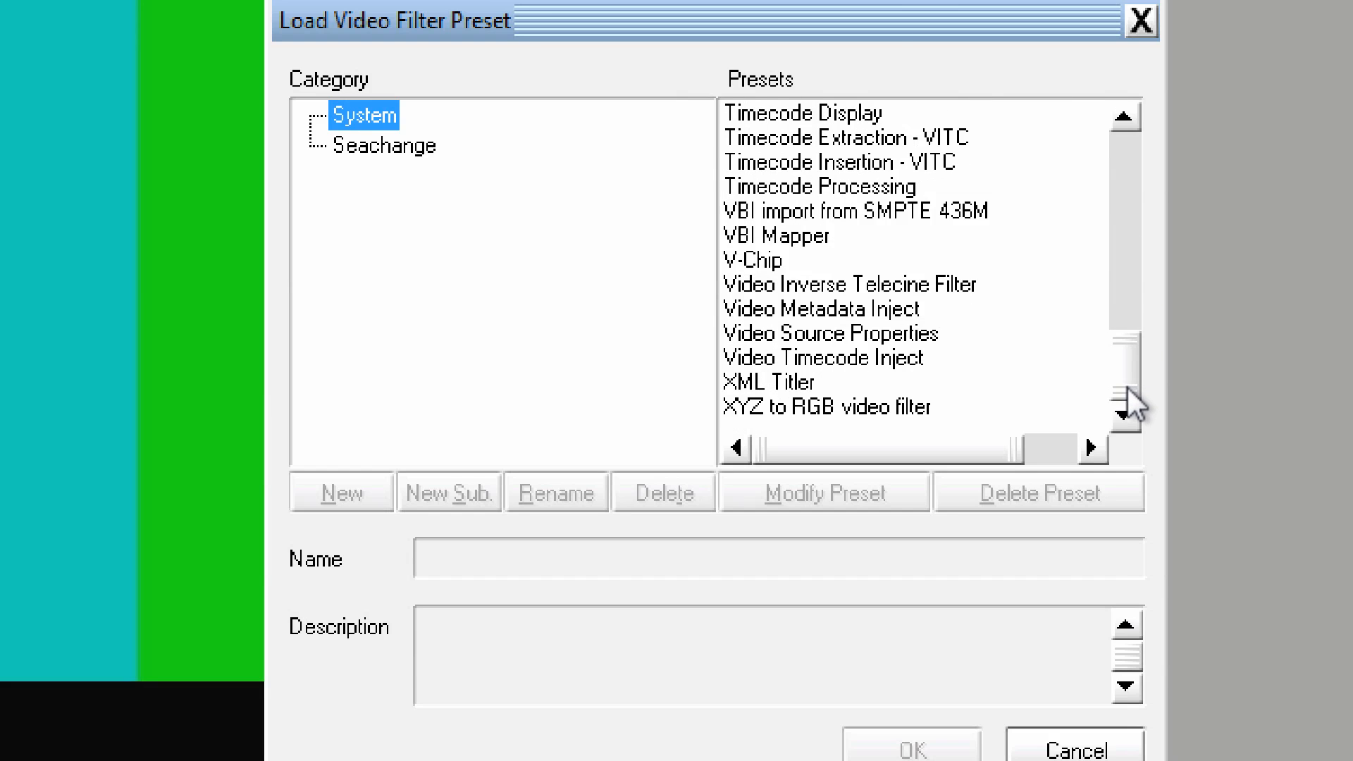
double_click(945, 340)
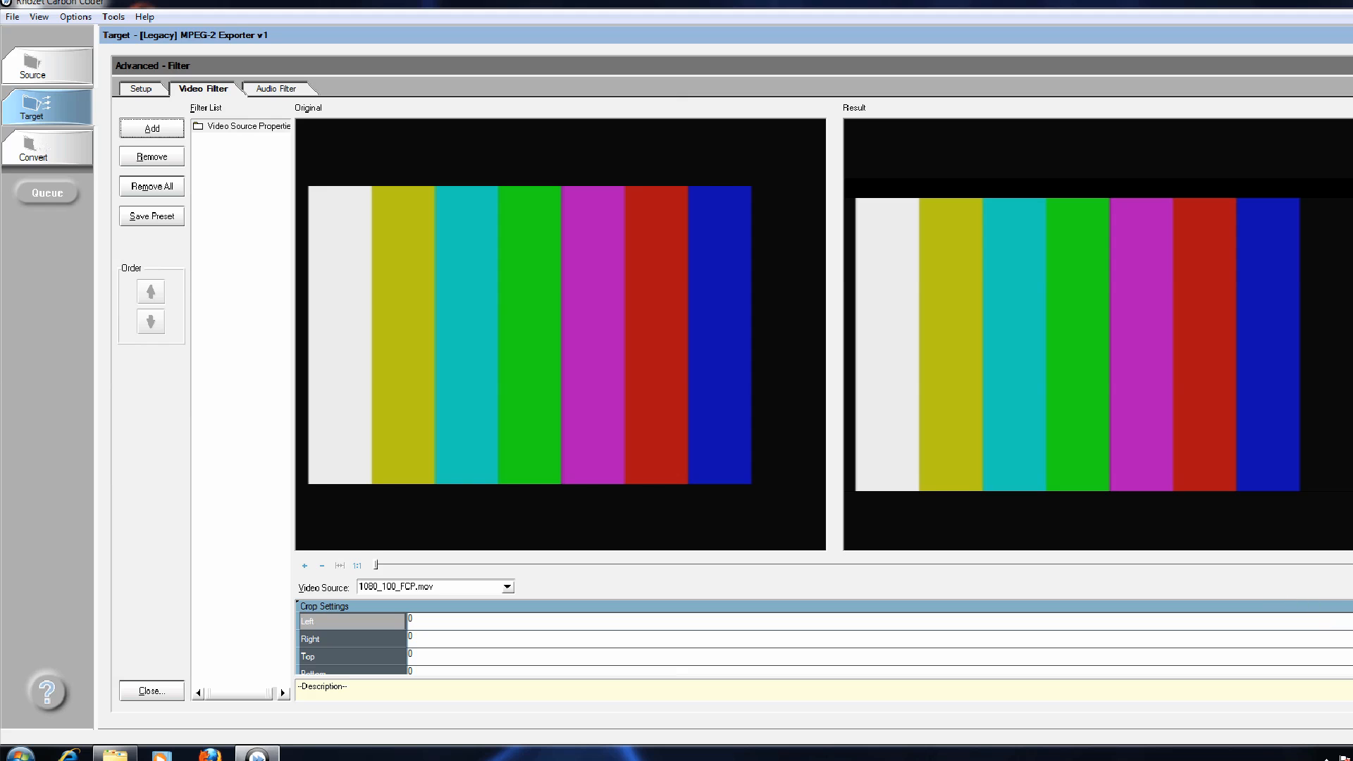
Enable Frame Mode in the Video Source Properties filter with Lower/Bottom Field First interlacing, and return to the target's main parameters.
scroll(825, 638, "down", 5)
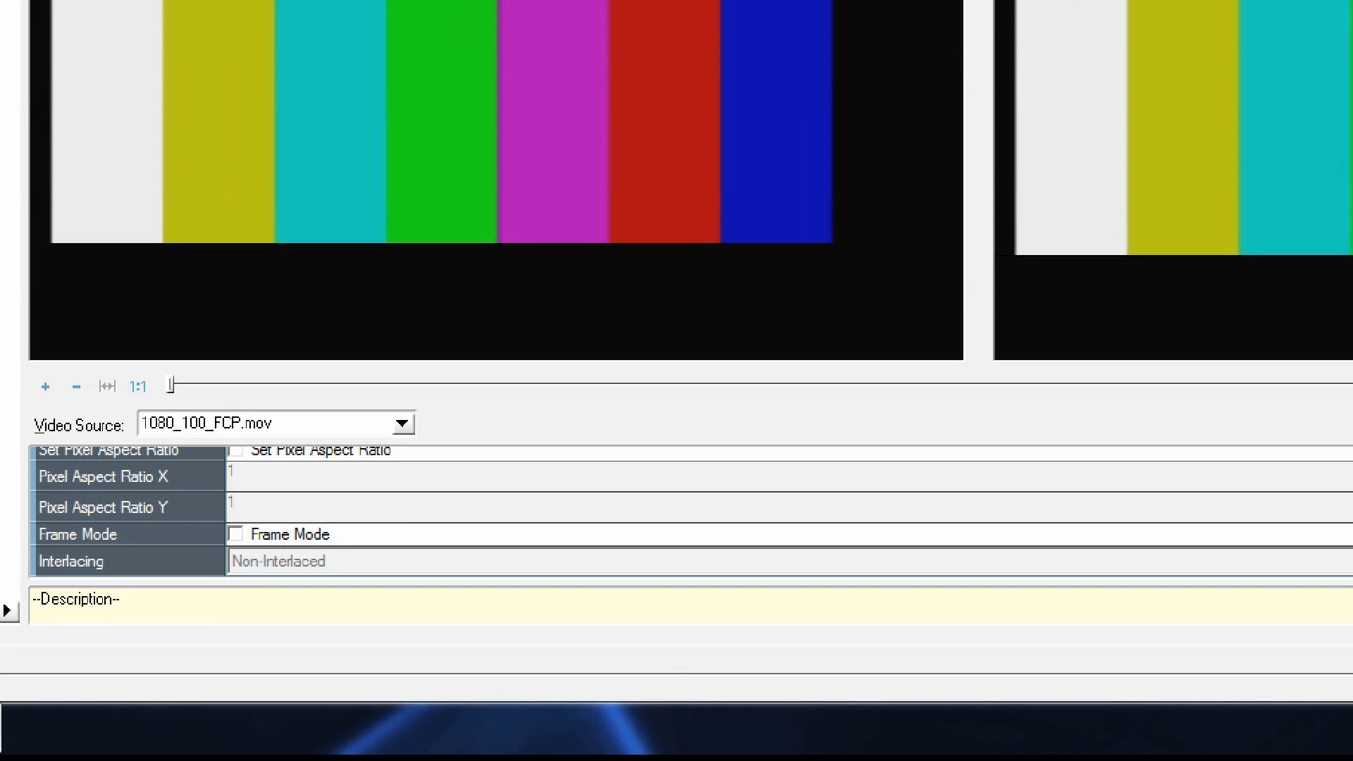
left_click(278, 536)
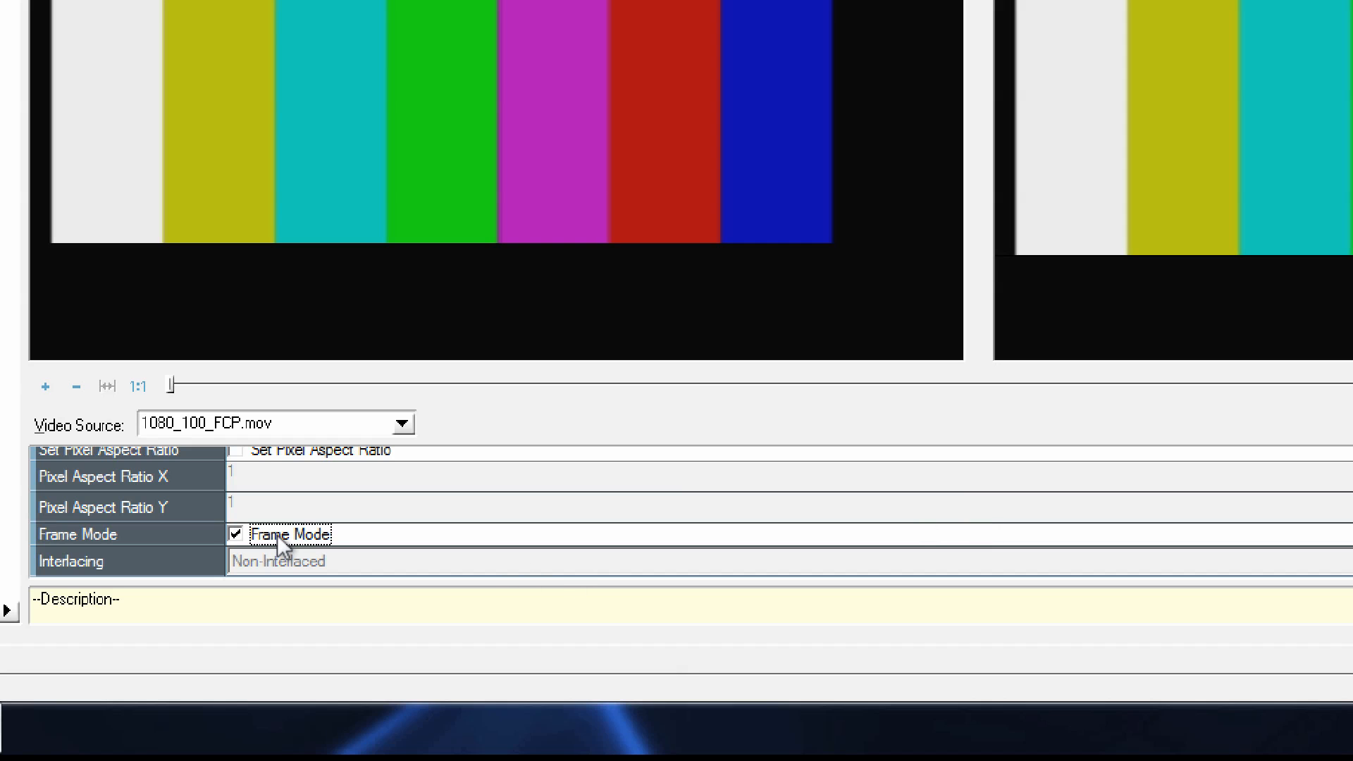
left_click(374, 564)
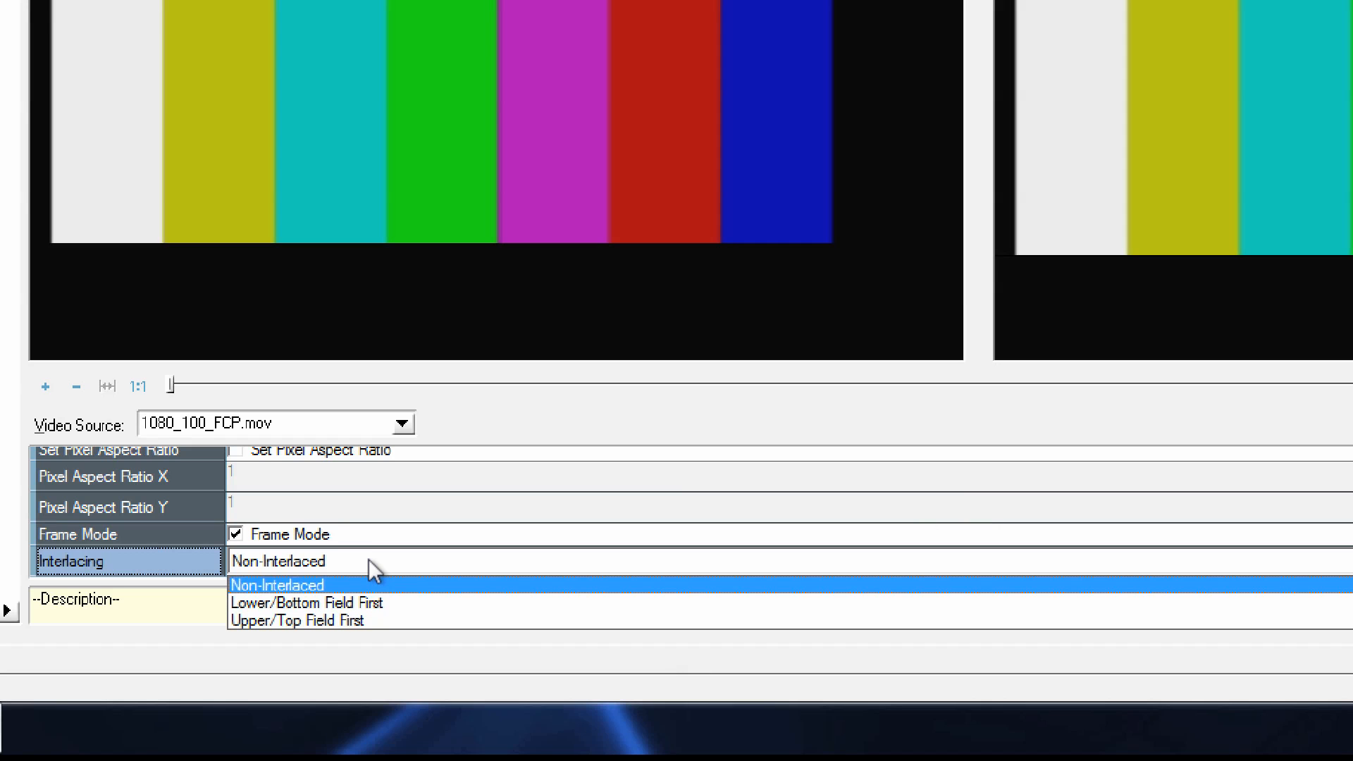
left_click(367, 602)
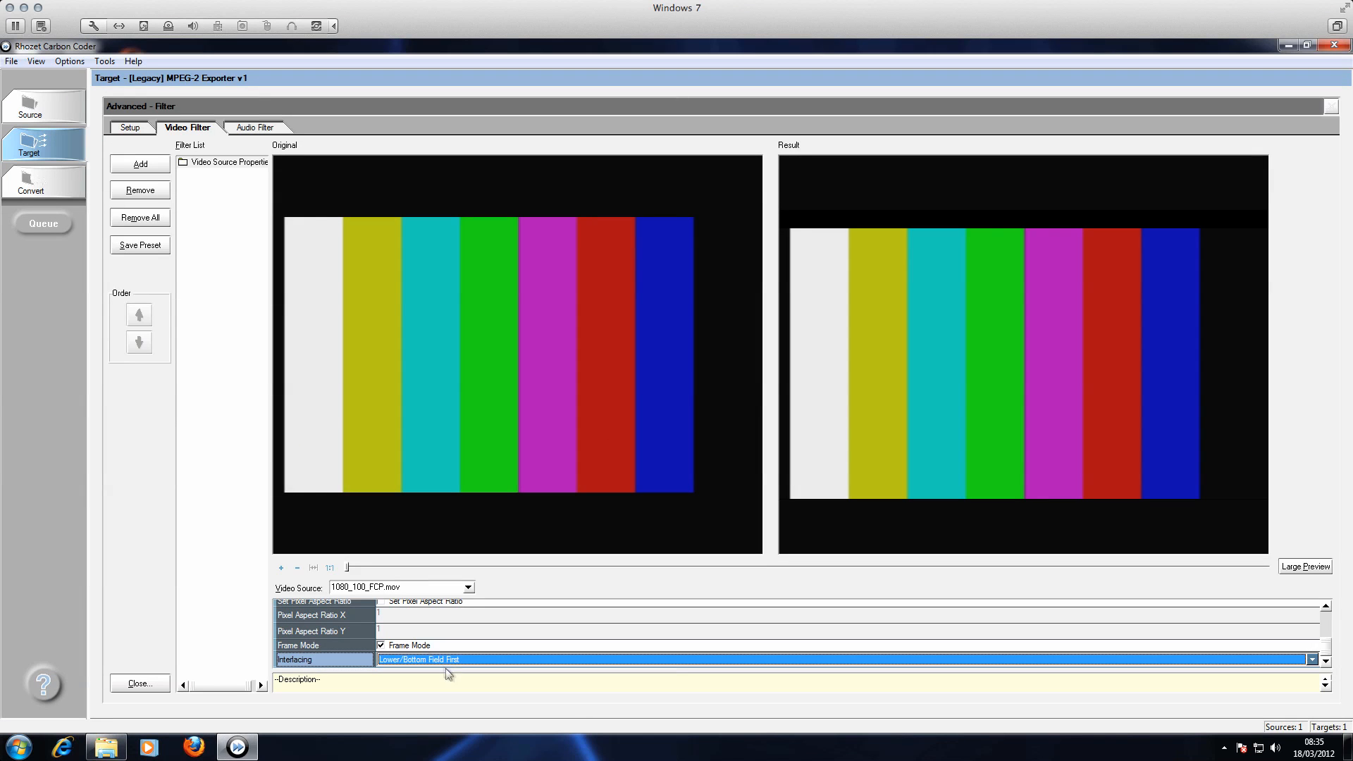
left_click(31, 149)
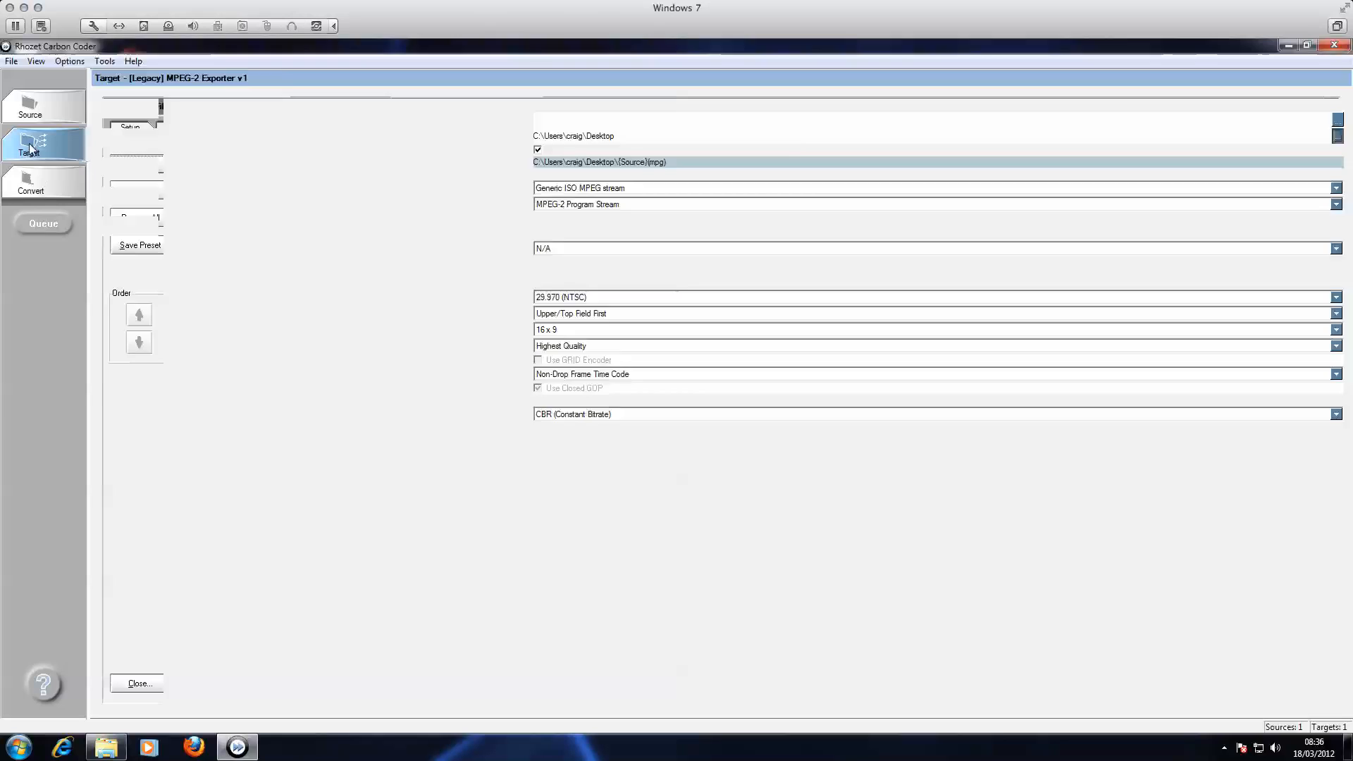